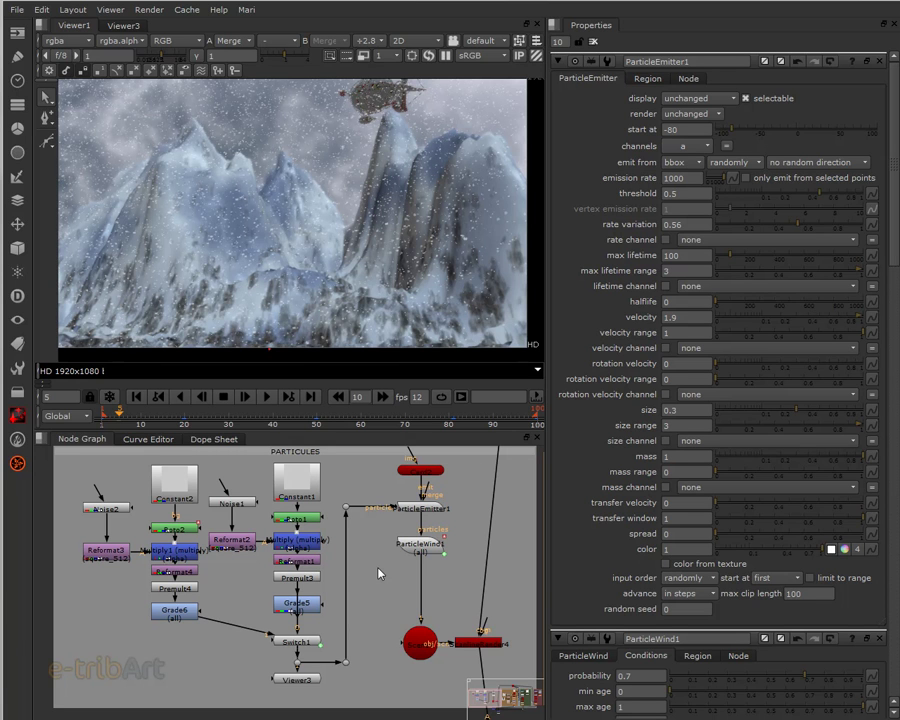
- Zoom out to the brown backdrop and play the composite, stopping at frame 56
scroll(379, 572, down, 2)
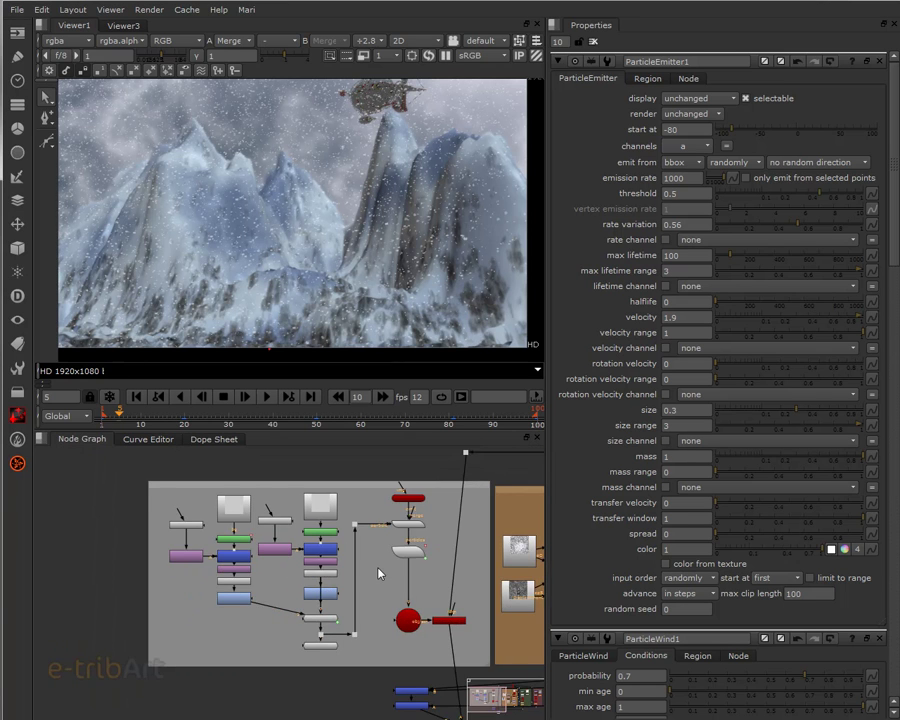
drag(379, 572, 291, 562)
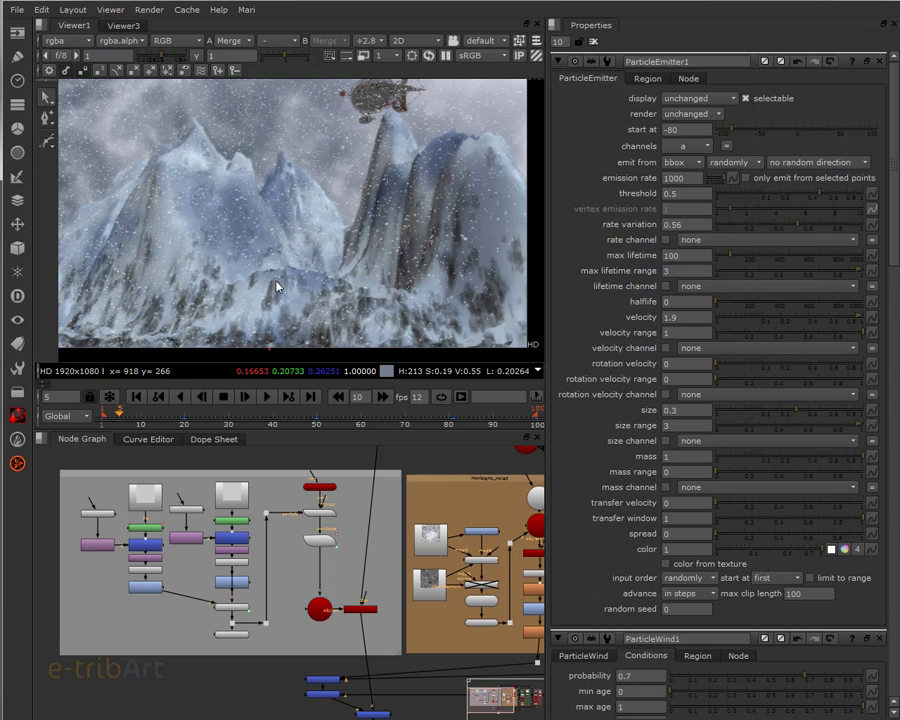
click(271, 398)
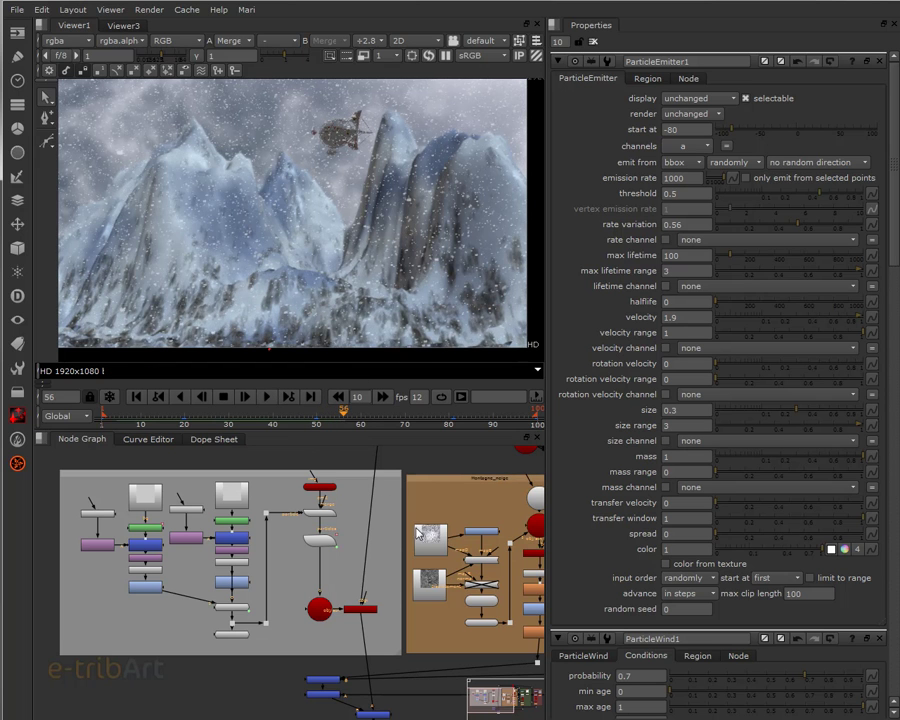
- Pan across the Montagne_neige and ZEPPELIN groups and select Phong1 to show its connections
drag(417, 533, 191, 553)
scroll(311, 568, up, 2)
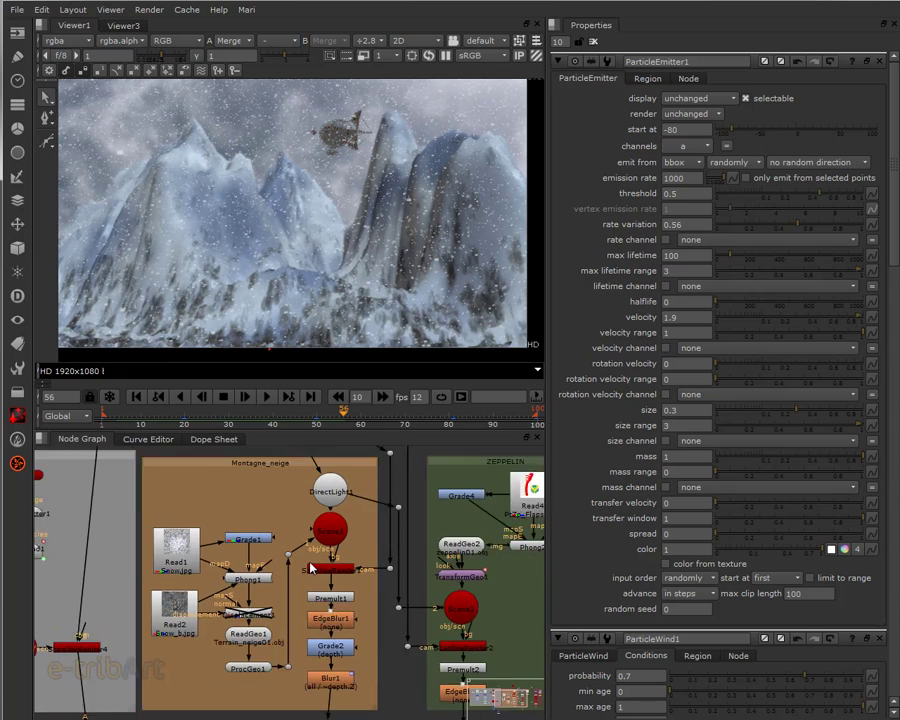
scroll(320, 565, up, 2)
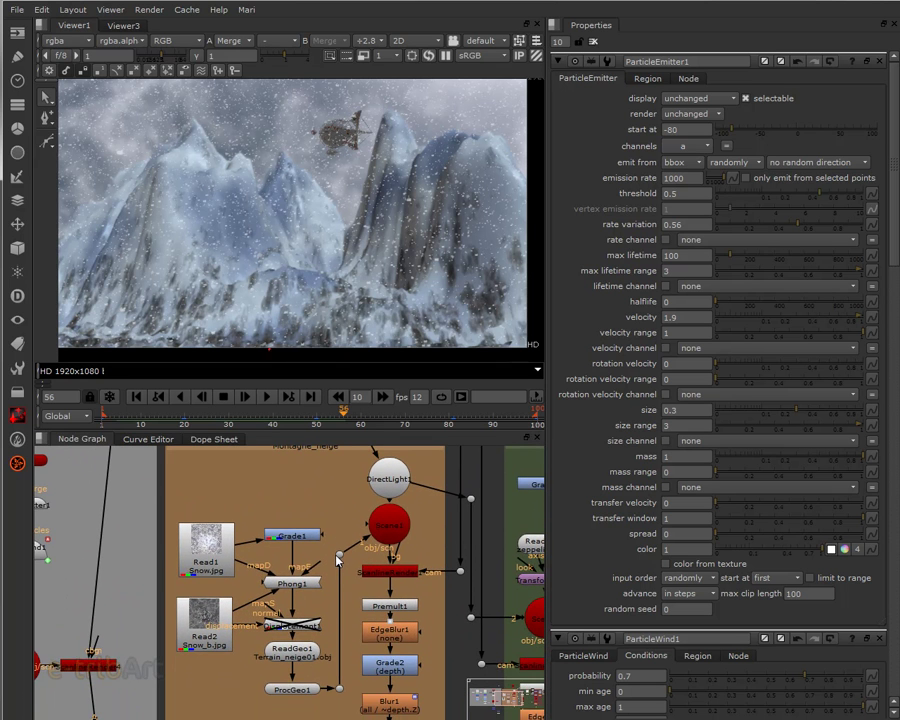
scroll(400, 560, down, 2)
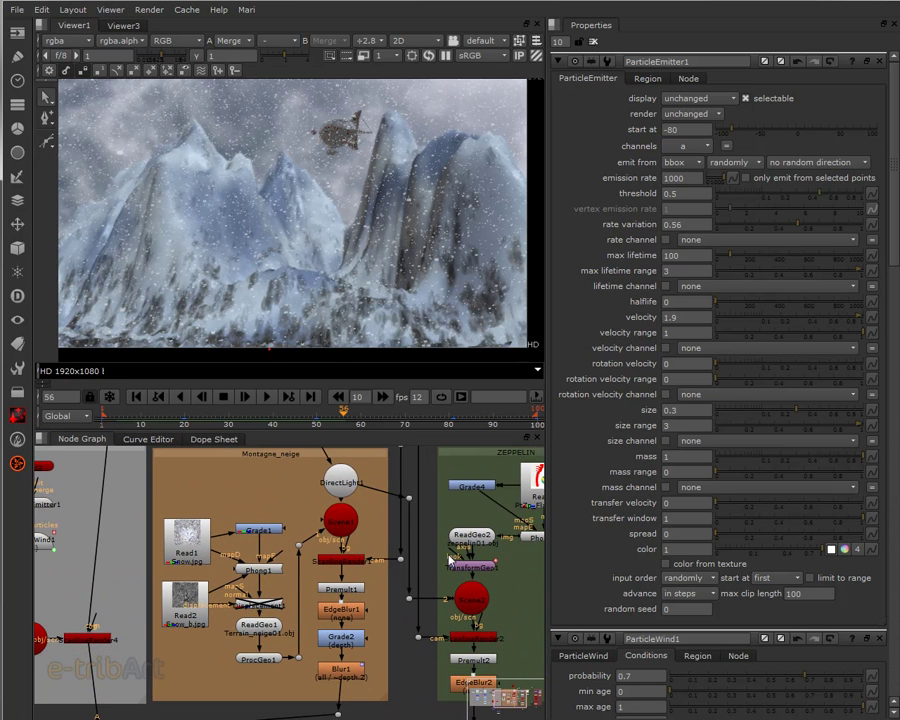
drag(448, 558, 410, 558)
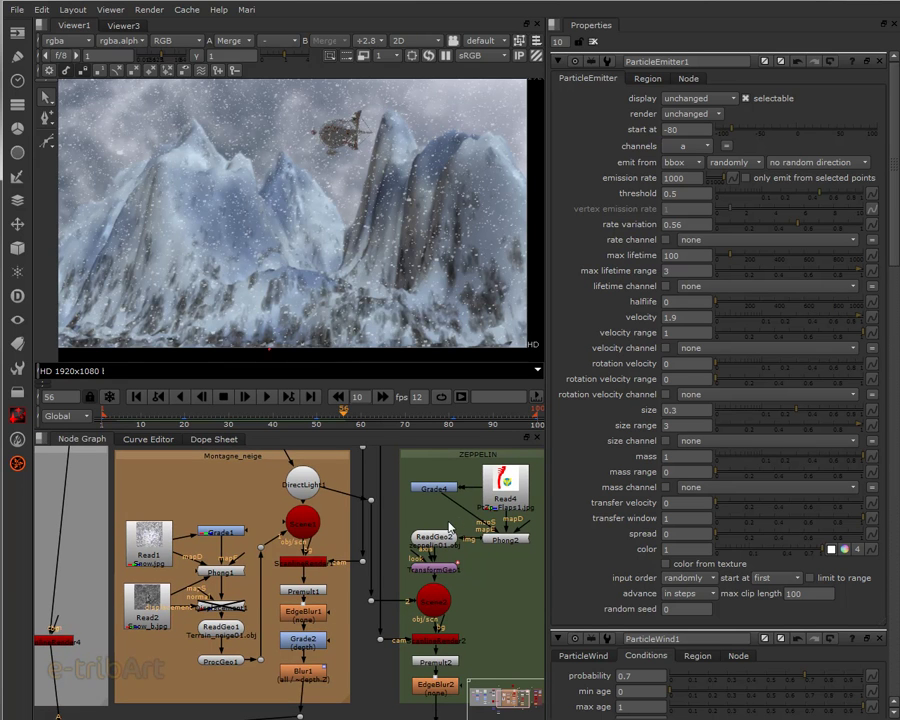
drag(450, 527, 455, 533)
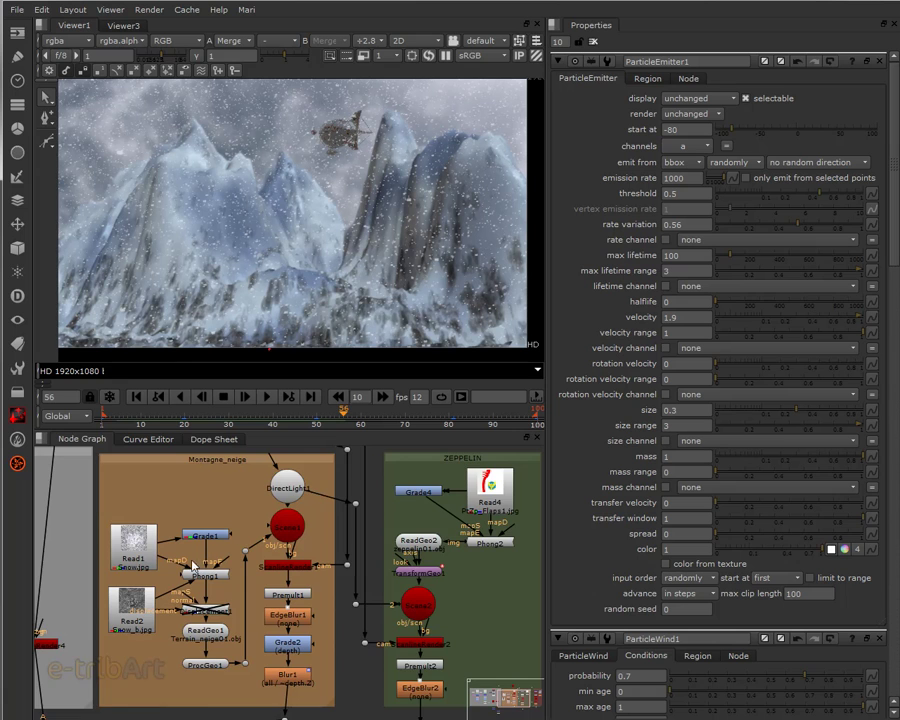
drag(210, 574, 268, 543)
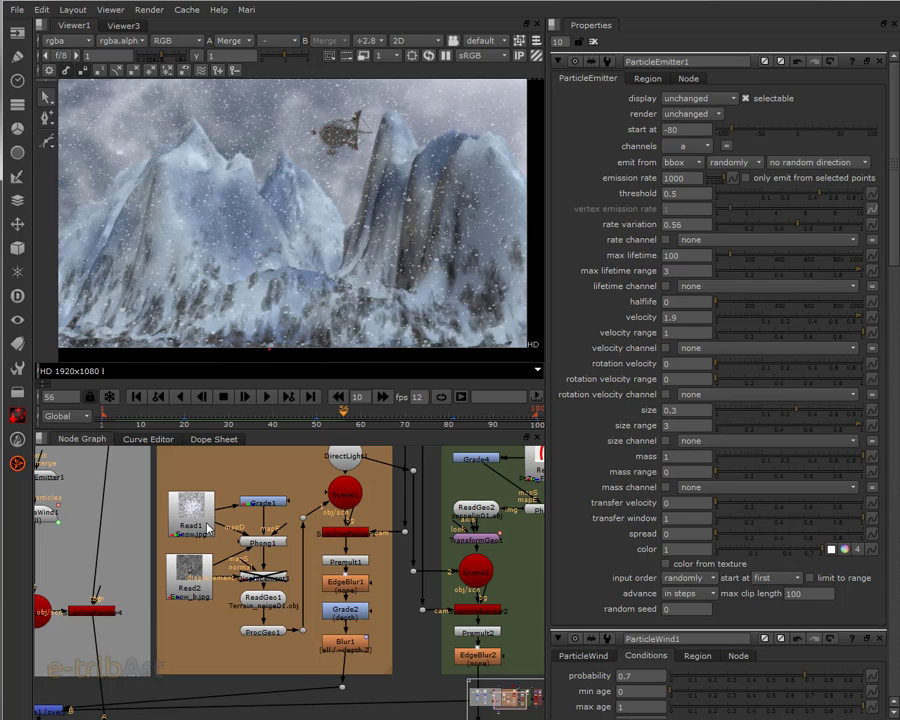
click(259, 542)
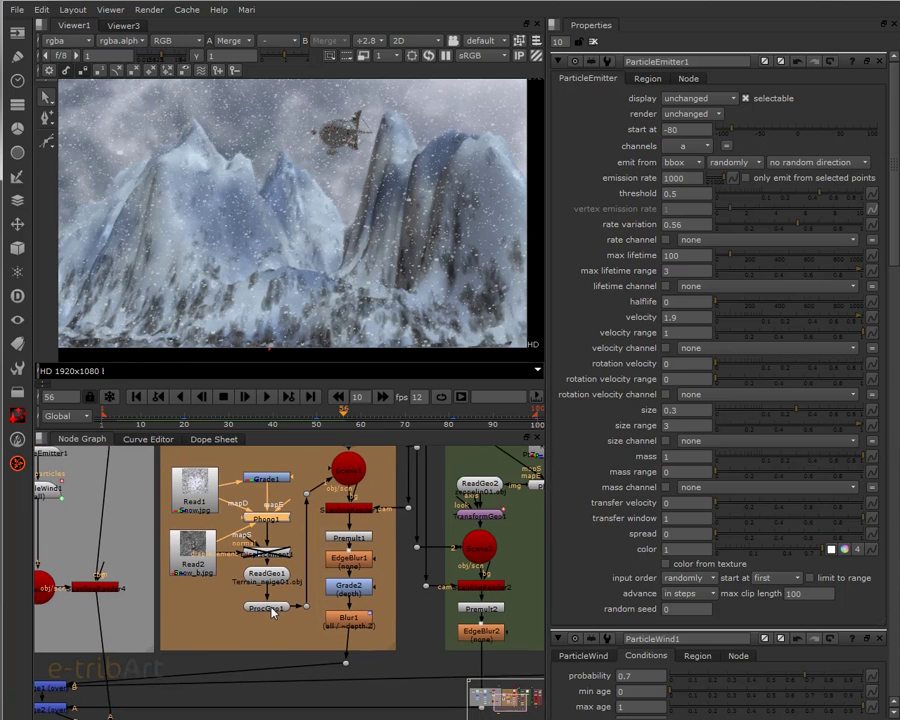
- Open ProcGeo1's settings: Turbulence noise, size 50 by 50, 4 octaves
drag(268, 640, 265, 614)
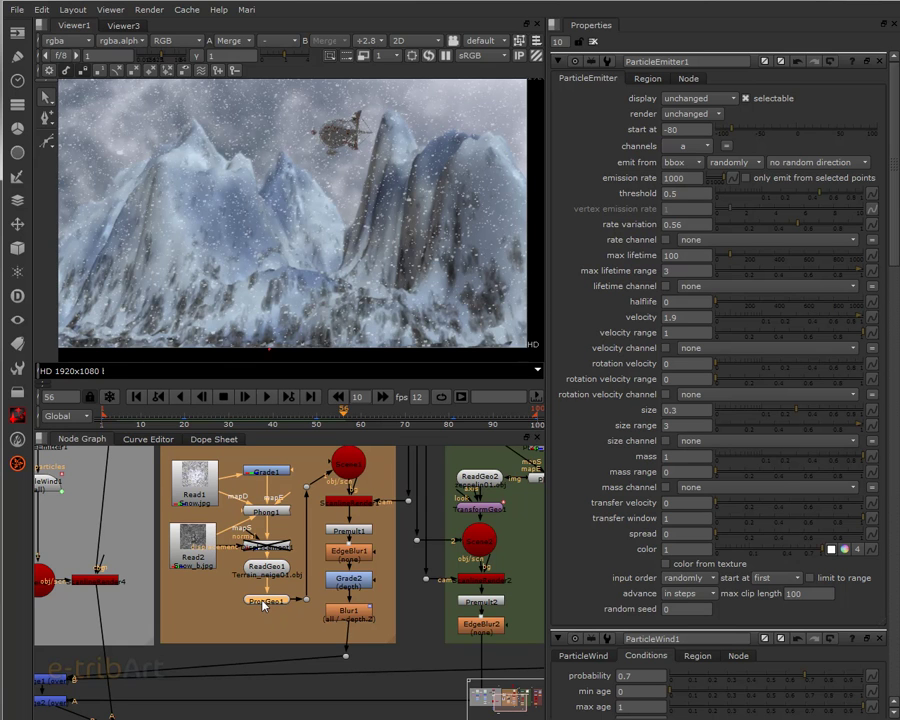
double_click(264, 601)
drag(285, 565, 246, 618)
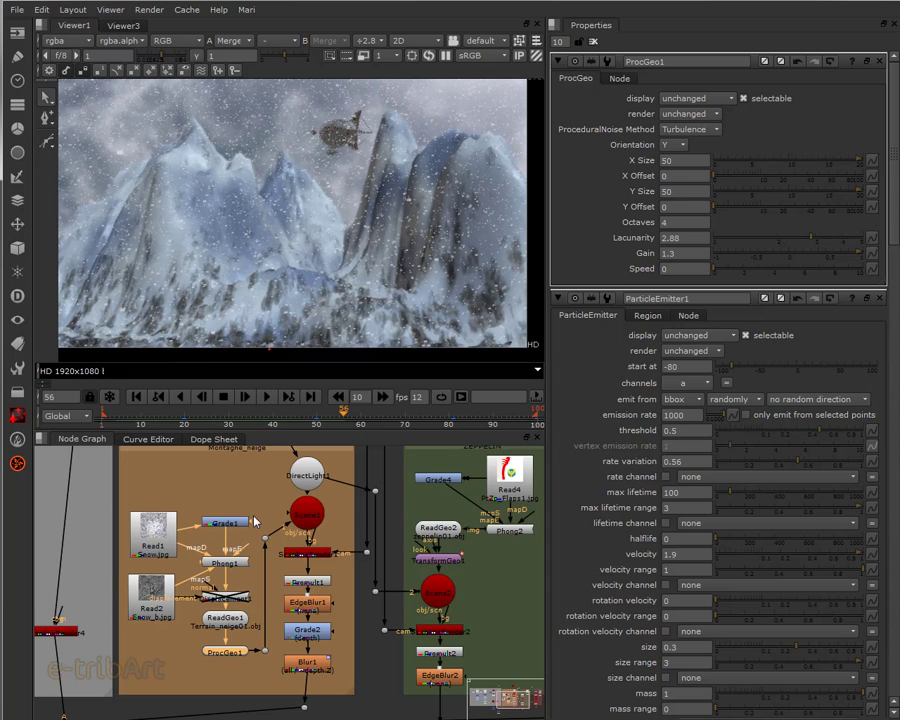
- Select Scene1, then drag DirectLight1 further left within the Montagne_neige group
drag(255, 521, 225, 532)
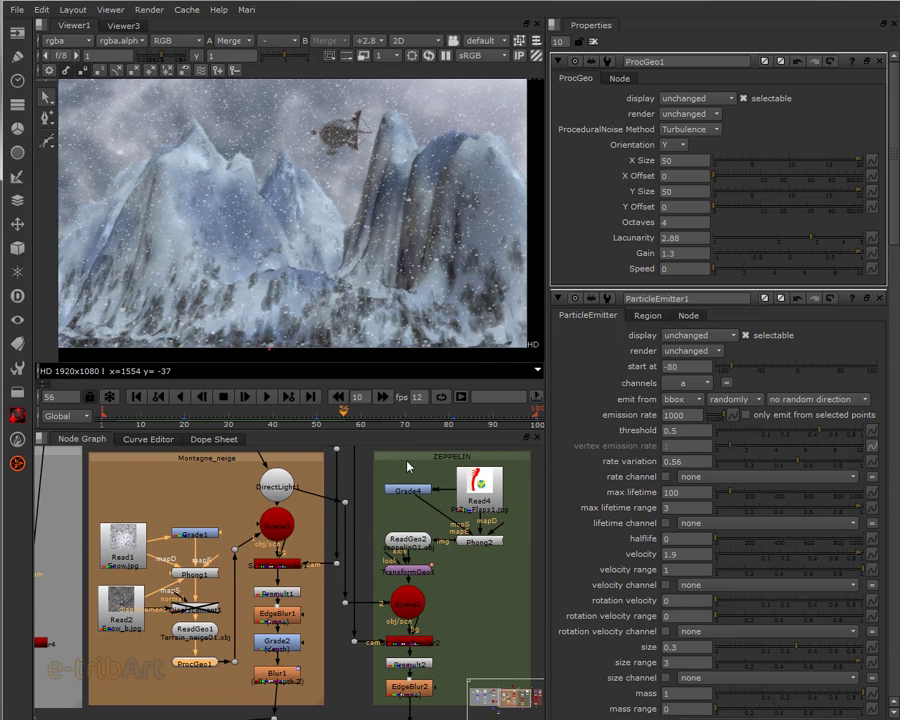
click(276, 523)
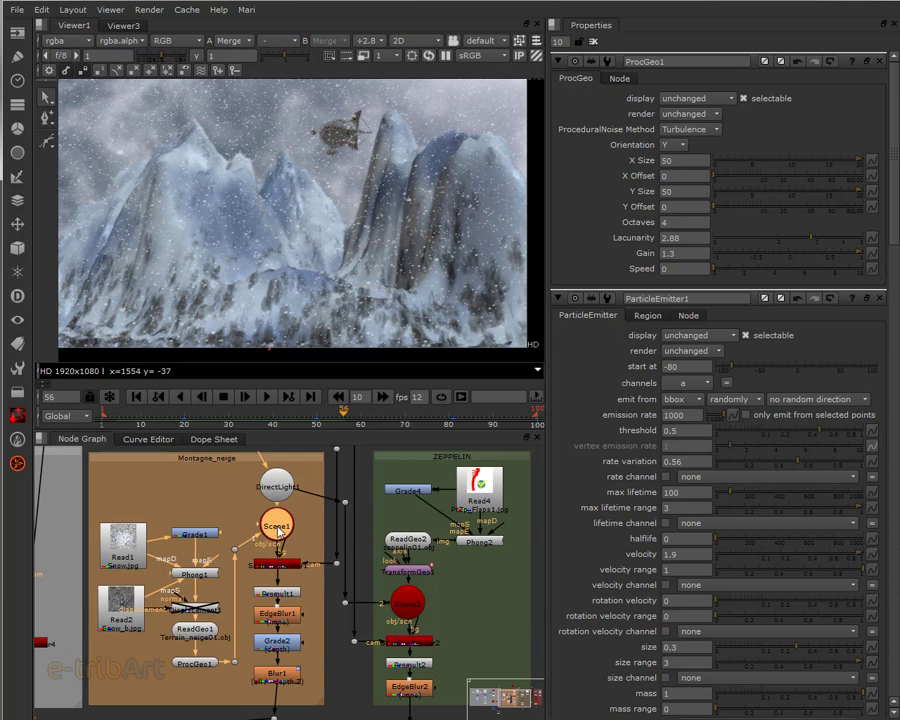
click(278, 488)
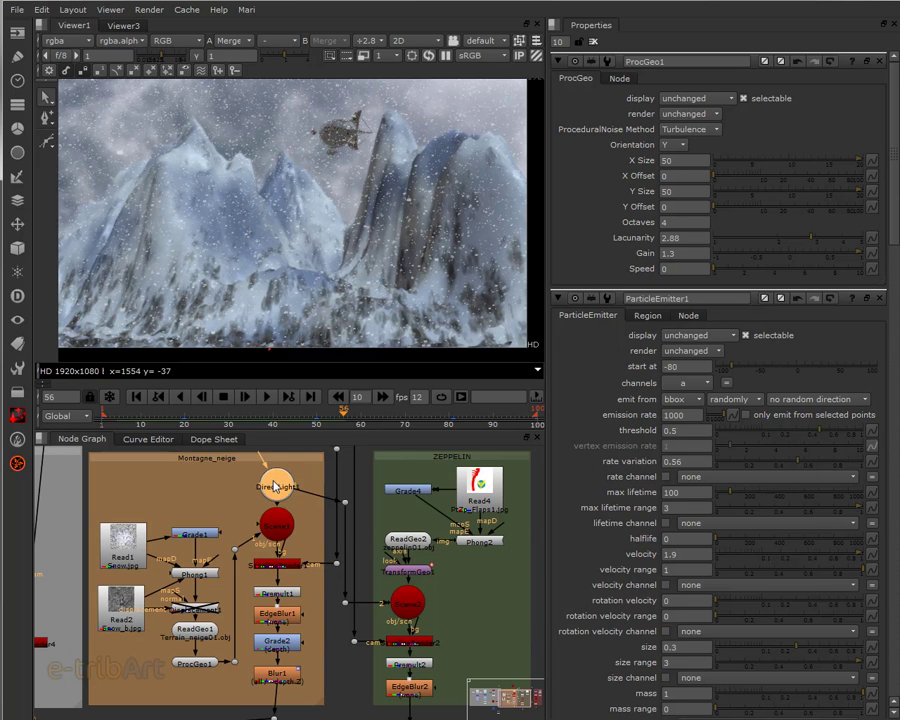
drag(278, 488, 233, 489)
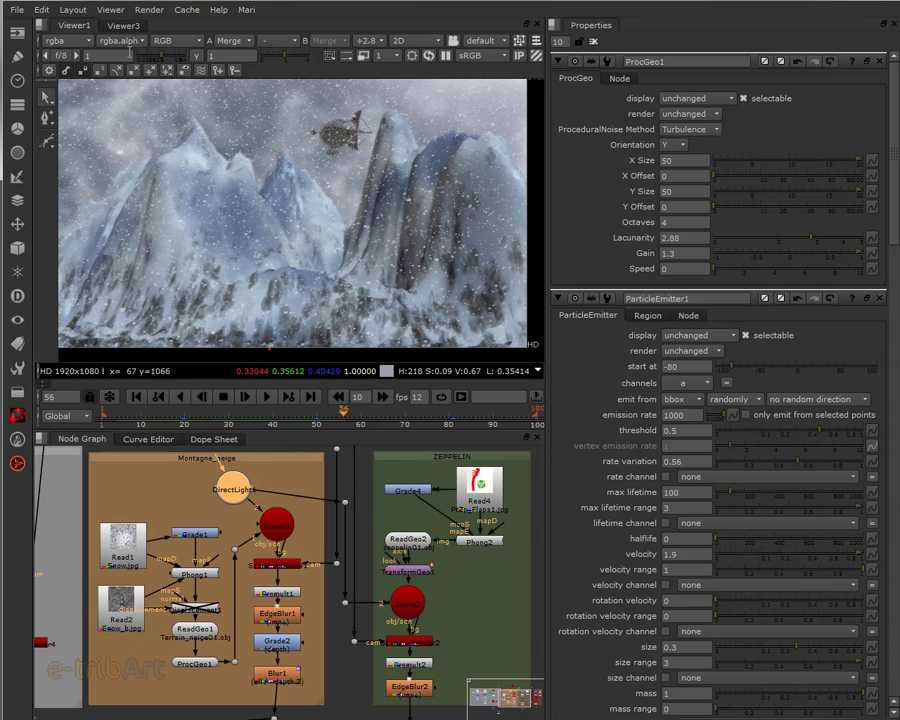
scroll(266, 615, down, 2)
scroll(266, 615, down, 2)
scroll(266, 615, down, 2)
scroll(228, 490, up, 1)
scroll(228, 490, down, 1)
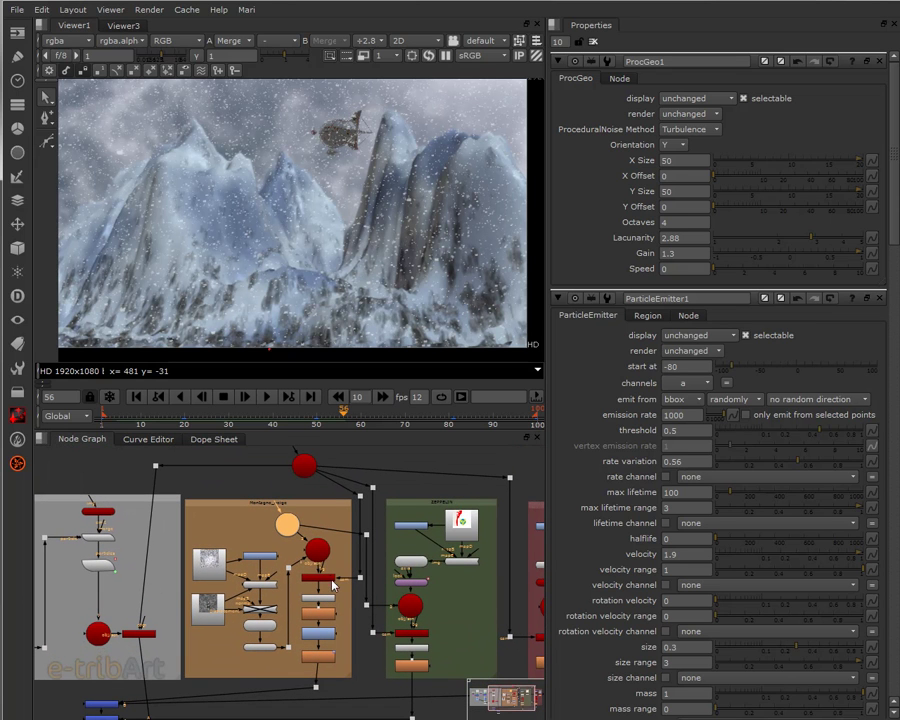
- Create Viewer2 with Ctrl+I and pan to Scene1's 3D output of terrain, particles and light
right_click(217, 486)
mouse_move(250, 462)
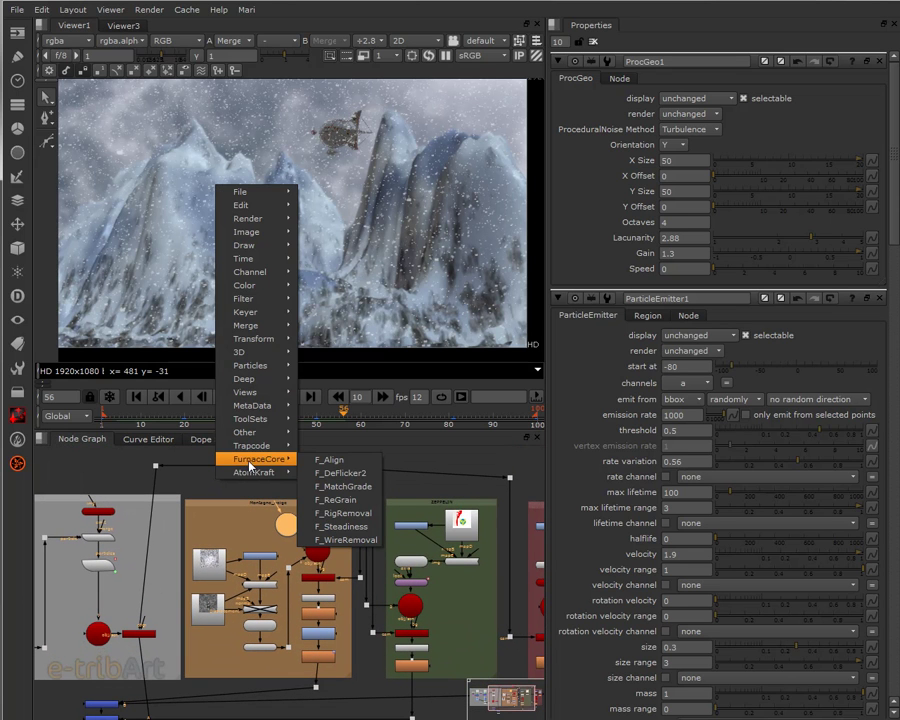
key(Escape)
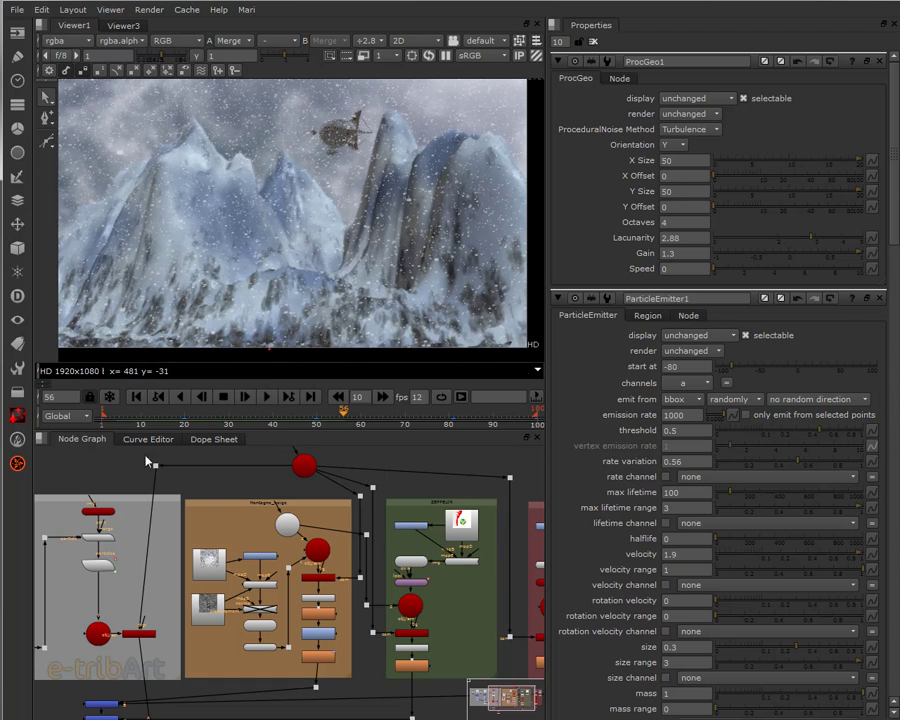
right_click(165, 24)
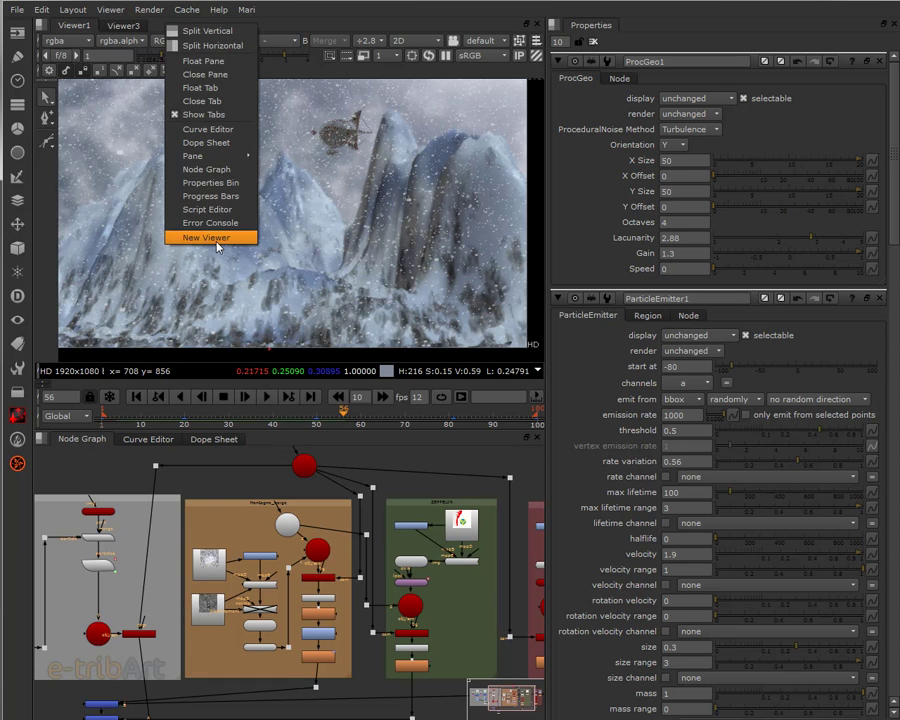
key(Escape)
key(ctrl+i)
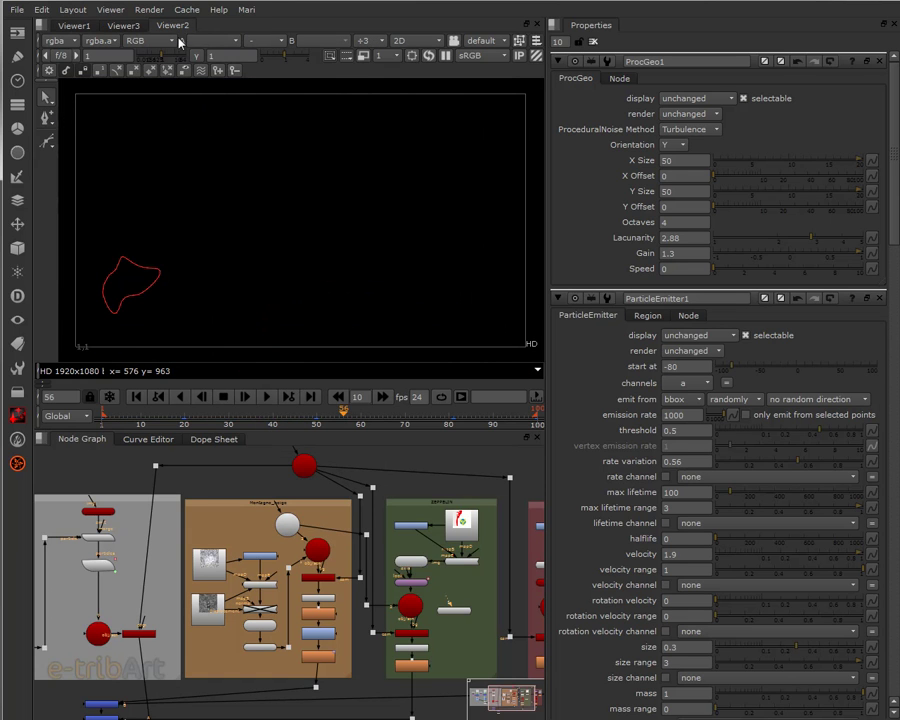
drag(320, 548, 367, 508)
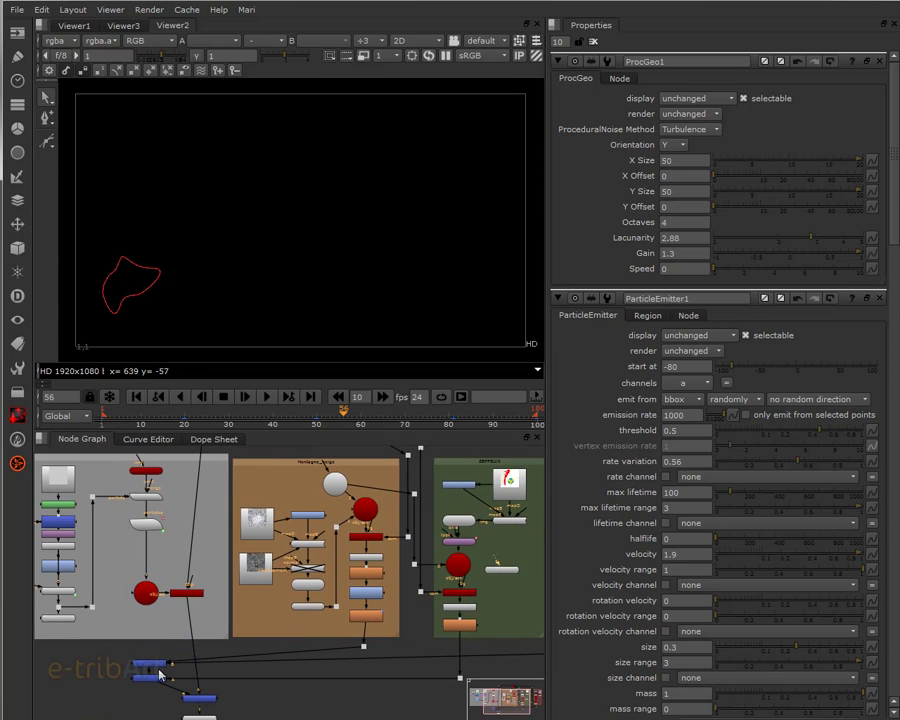
scroll(160, 675, down, 2)
mouse_move(193, 679)
mouse_down()
mouse_move(273, 656)
mouse_move(198, 656)
mouse_up()
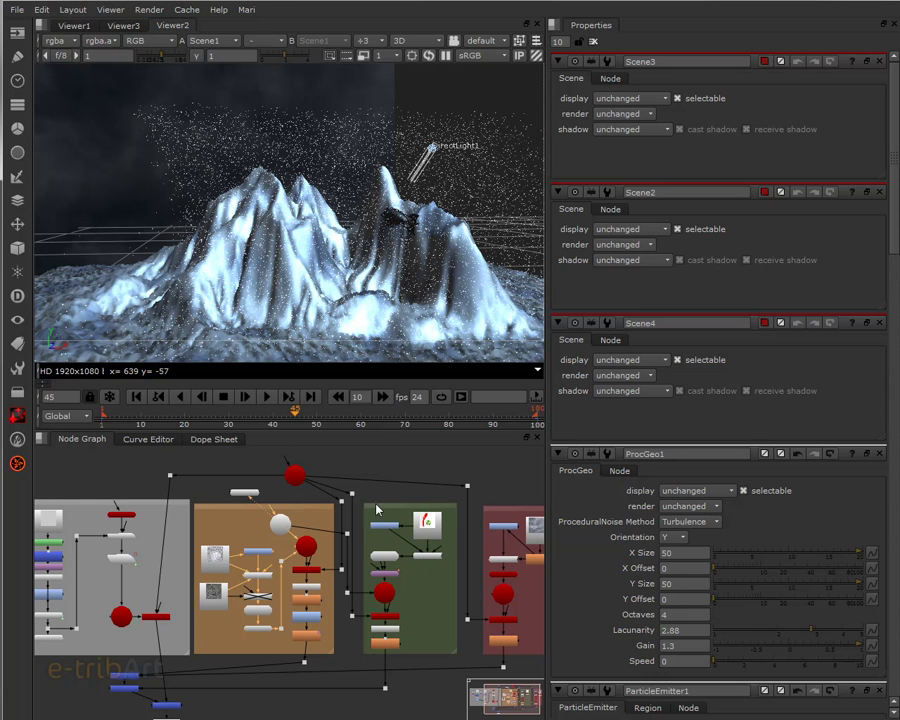
scroll(314, 566, up, 2)
scroll(314, 566, up, 2)
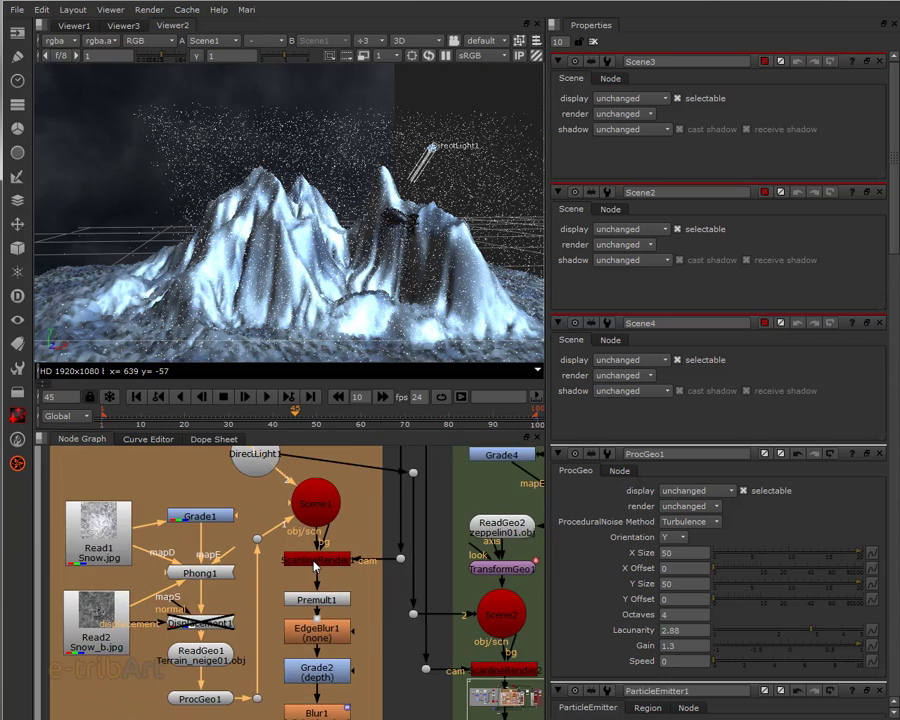
scroll(314, 566, up, 2)
scroll(334, 547, down, 2)
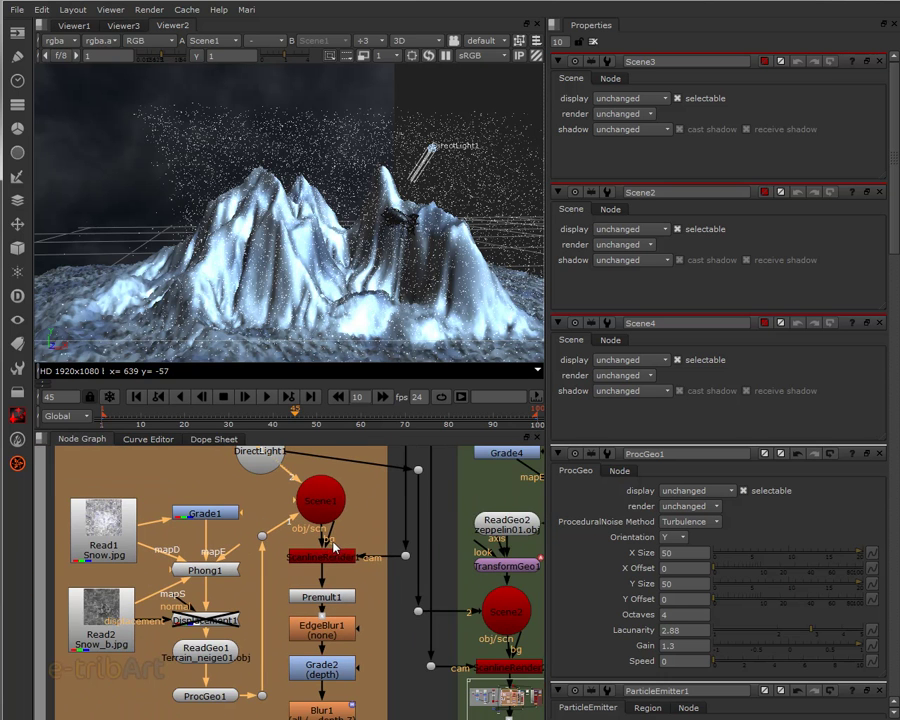
drag(334, 547, 294, 540)
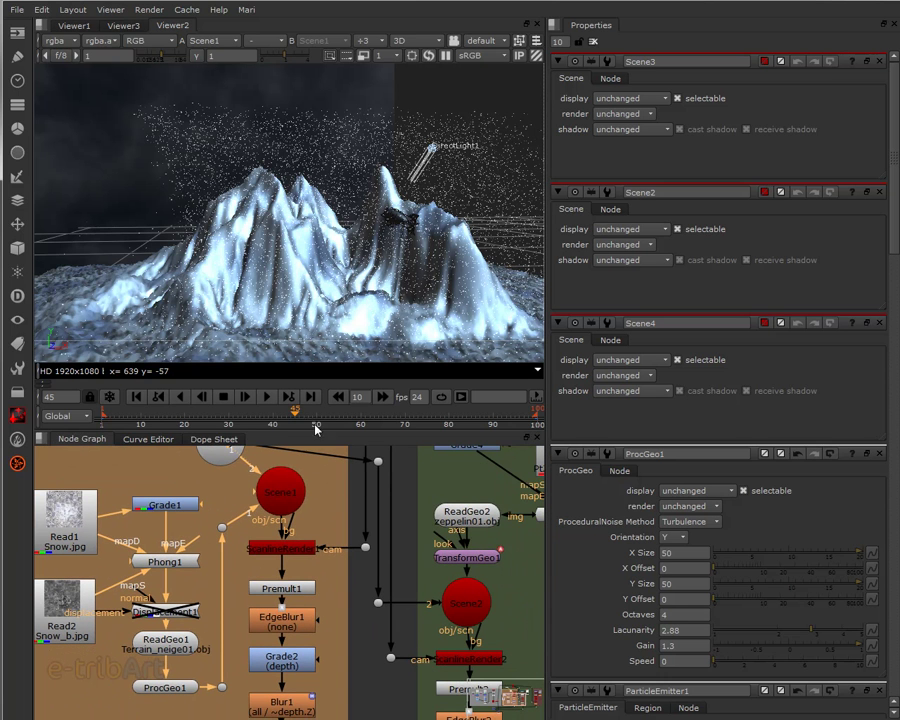
scroll(307, 500, down, 2)
scroll(260, 530, down, 2)
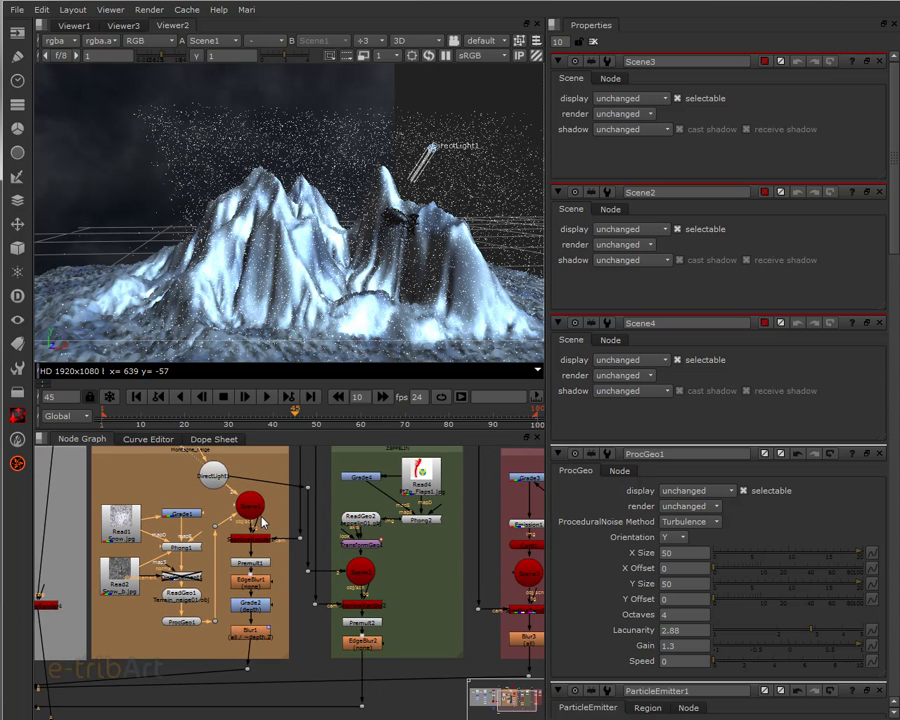
scroll(237, 547, up, 1)
scroll(341, 546, up, 1)
scroll(341, 546, up, 1)
scroll(341, 546, up, 1)
scroll(341, 546, down, 1)
scroll(341, 546, down, 1)
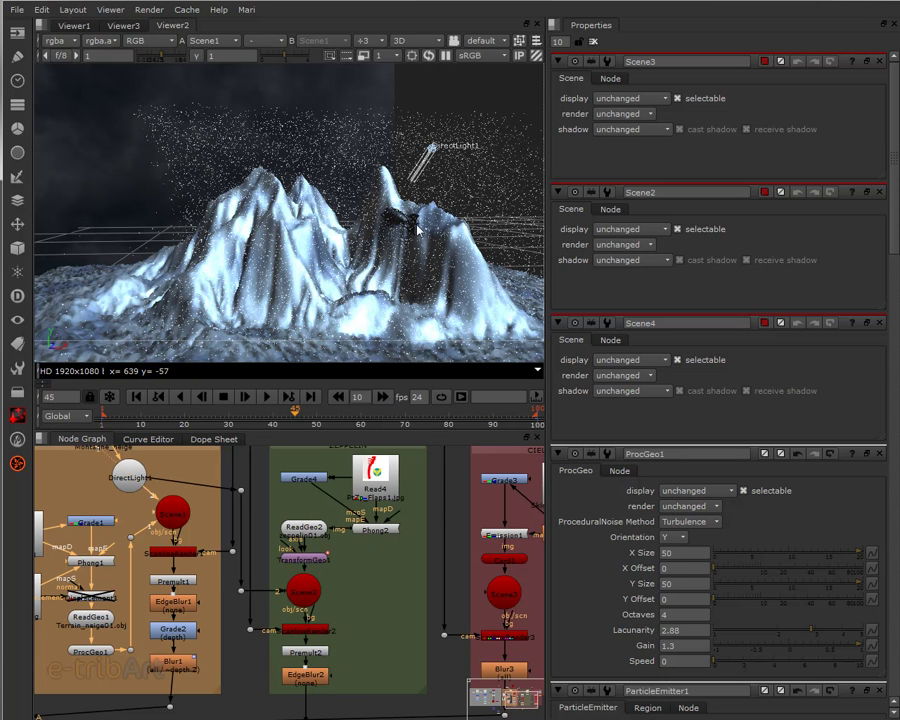
- Select Scene2 and ScanlineRender2 so the zeppelin is highlighted in the 3D view
click(310, 605)
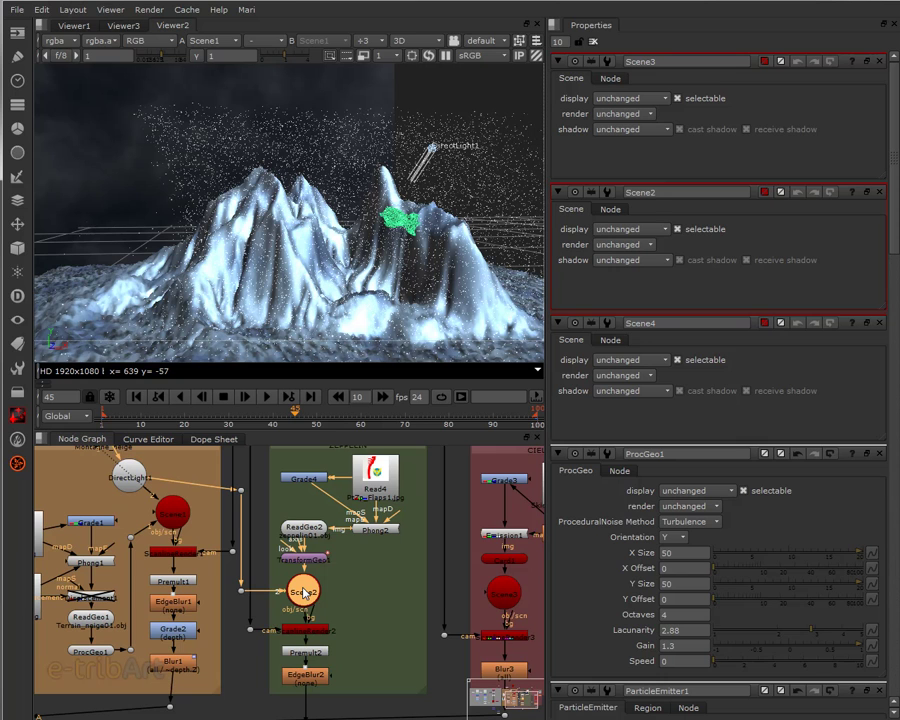
click(314, 631)
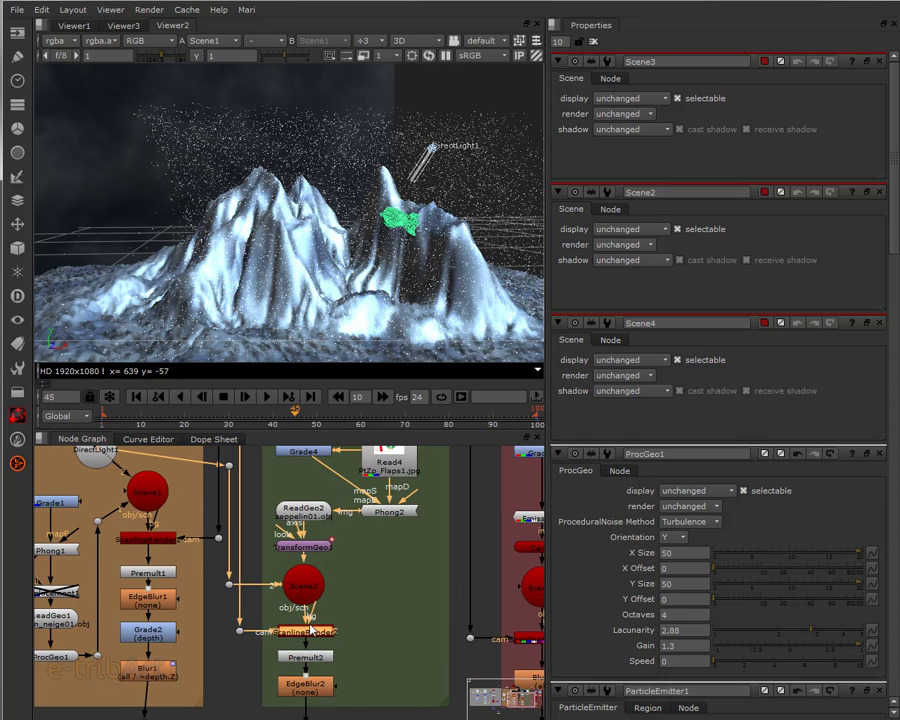
drag(314, 631, 360, 575)
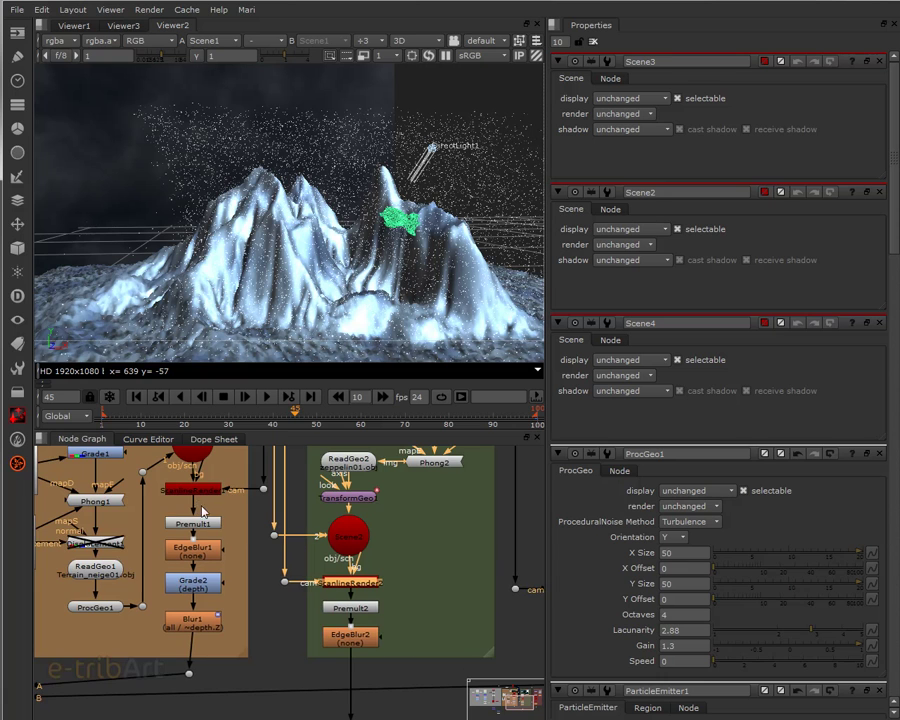
drag(203, 510, 216, 533)
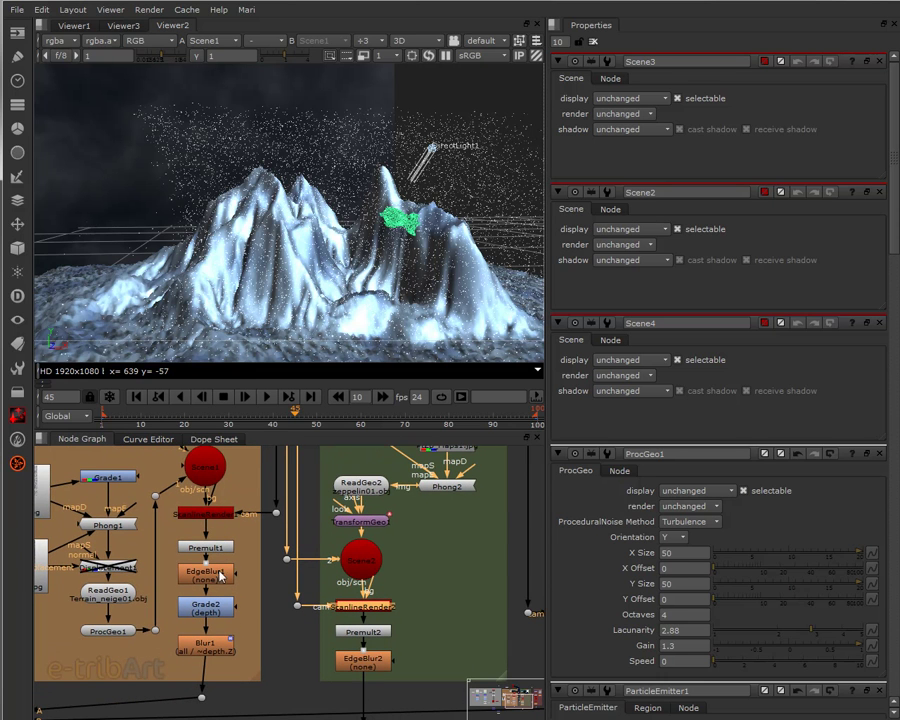
drag(394, 622, 377, 592)
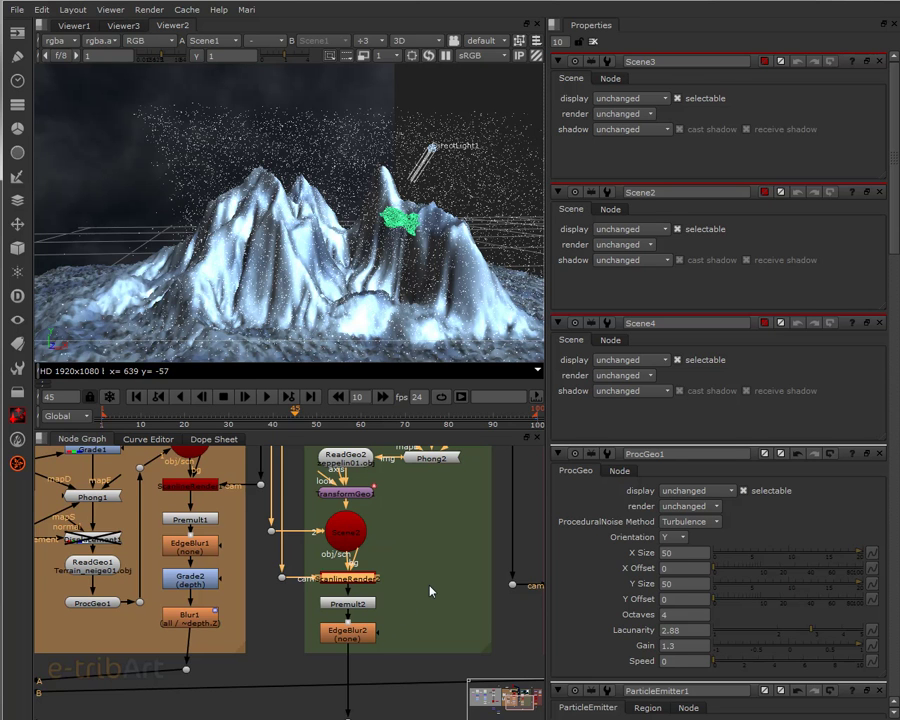
- Zoom out and centre the graph on the ZEPPELIN and CIEL backdrops
scroll(372, 596, down, 2)
scroll(372, 600, down, 1)
scroll(369, 592, down, 1)
drag(370, 593, 307, 613)
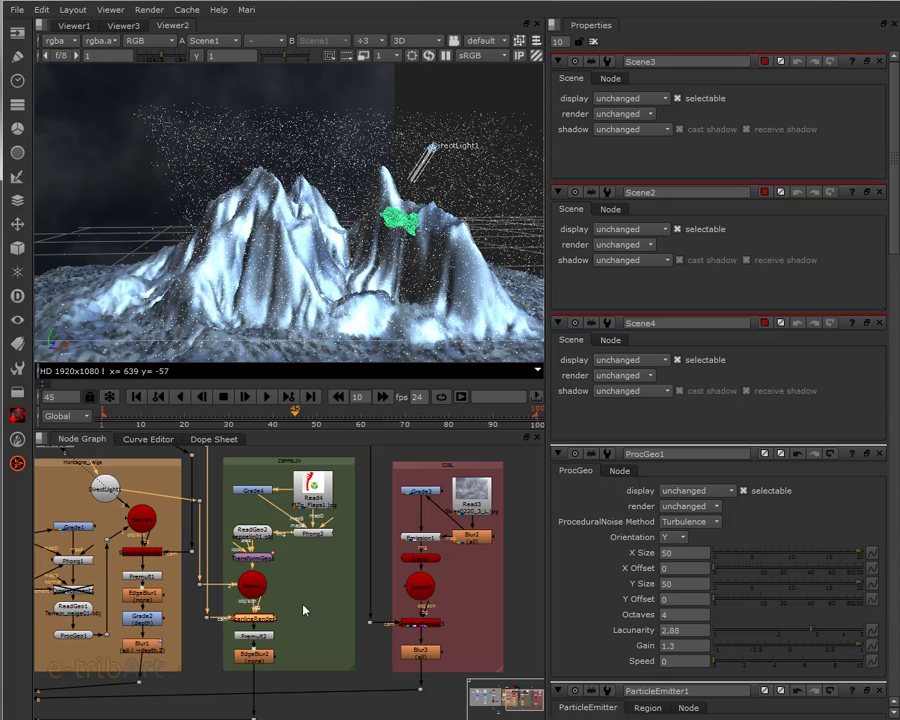
scroll(300, 592, up, 2)
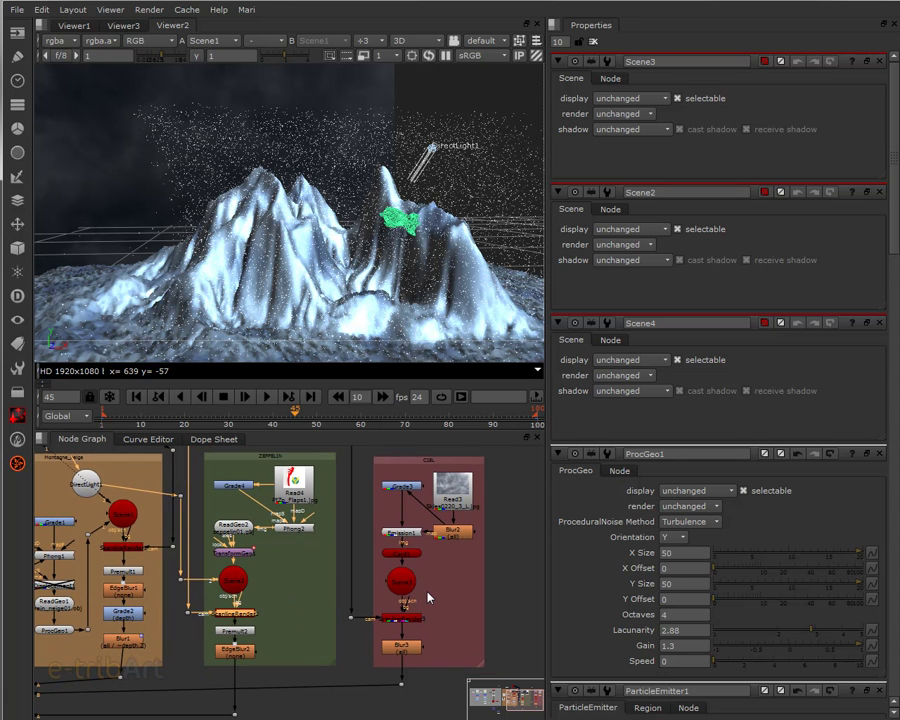
middle_click(437, 591)
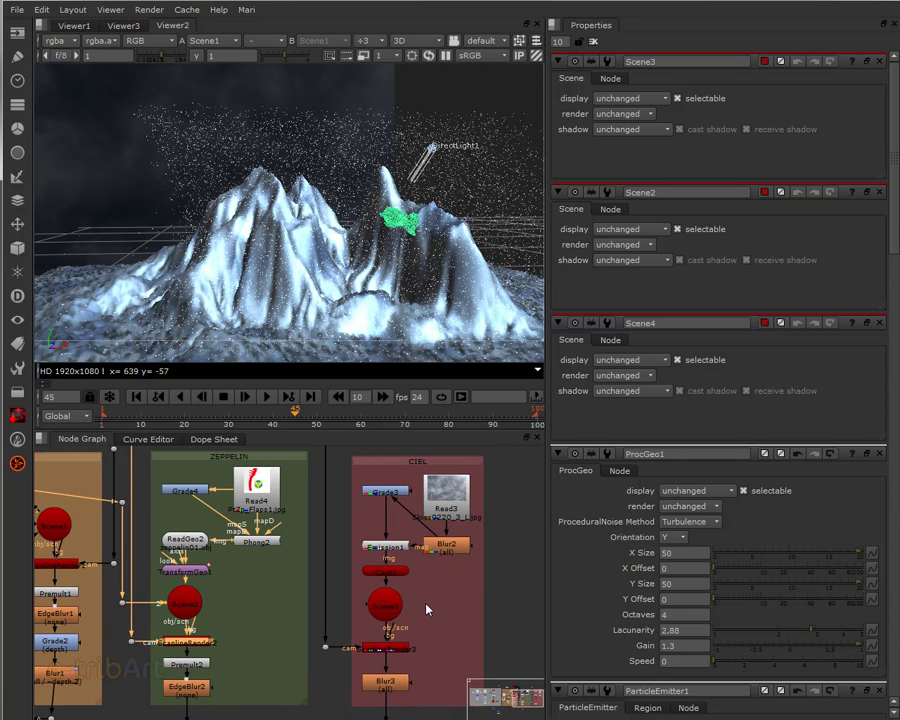
- Select the sky card in the 3D view and the Read3 node in the CIEL group
click(367, 88)
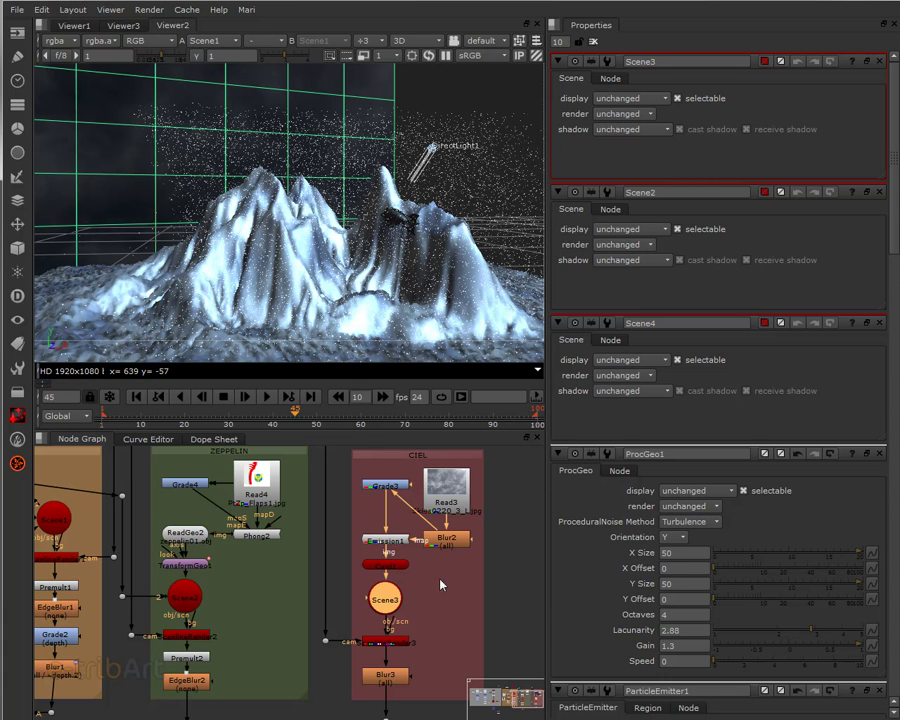
click(452, 498)
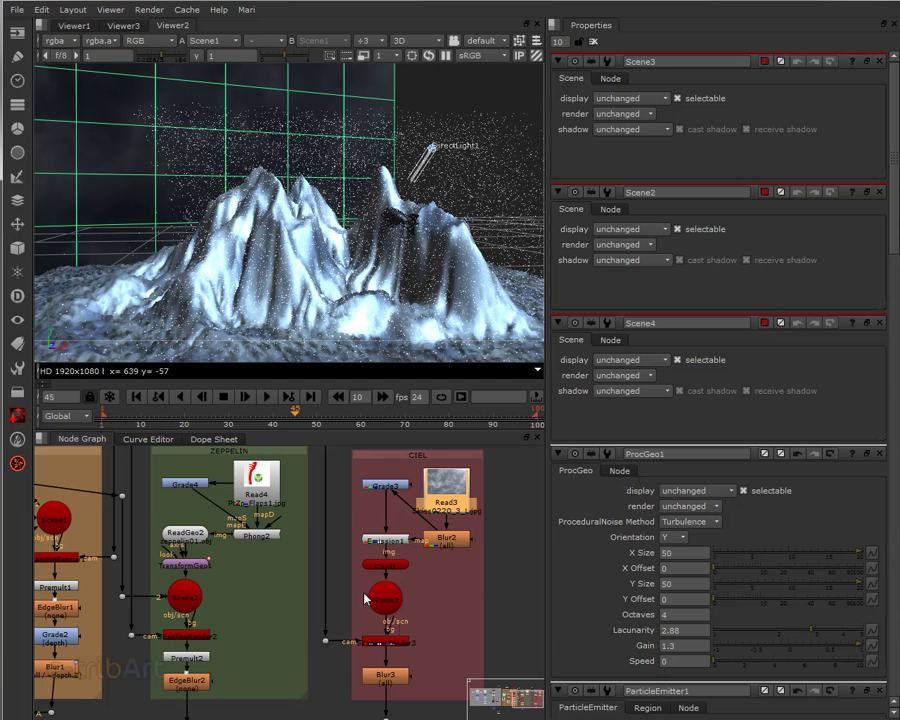
mouse_move(370, 642)
mouse_down()
mouse_move(470, 563)
mouse_move(390, 580)
mouse_up()
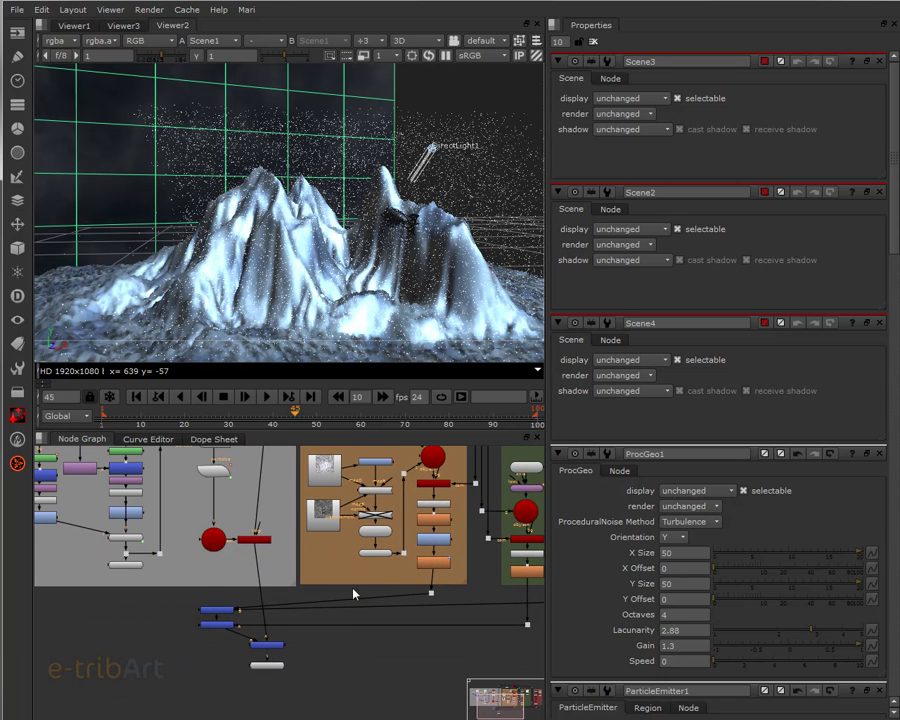
scroll(331, 597, up, 2)
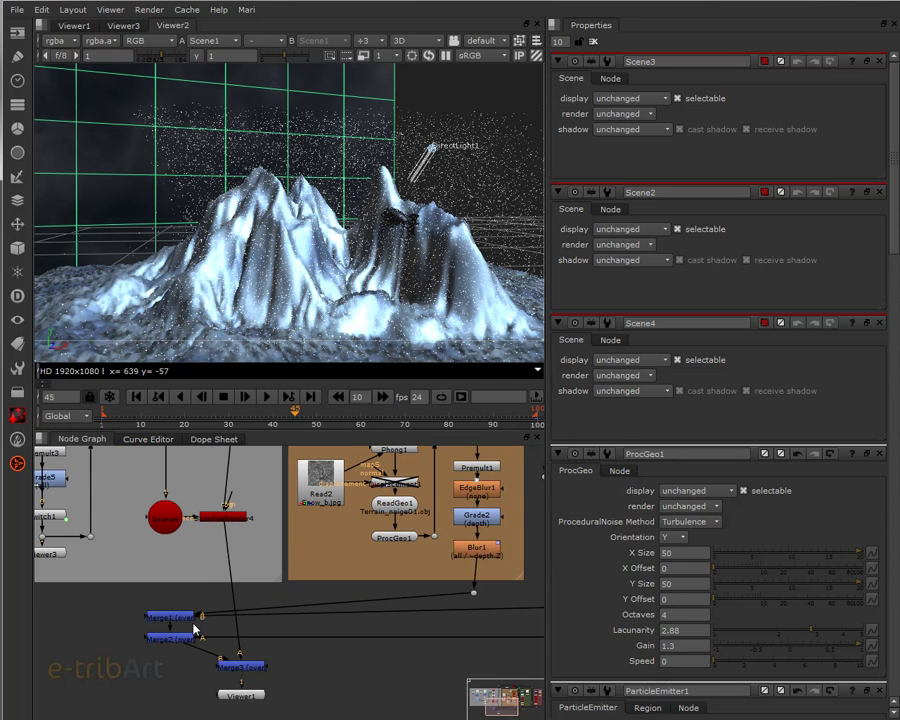
scroll(190, 629, up, 1)
scroll(240, 610, up, 1)
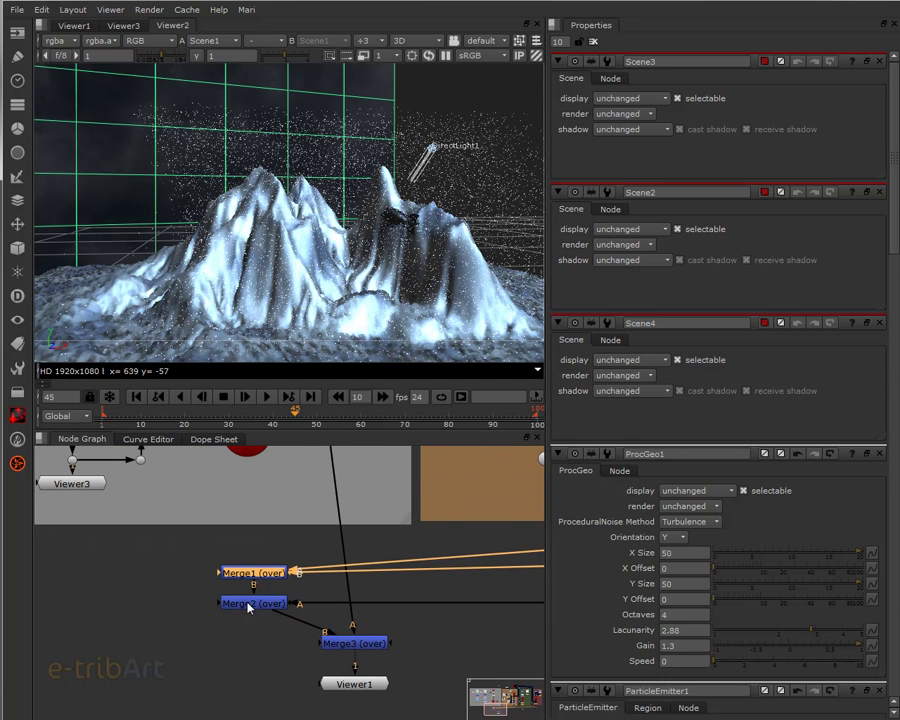
click(248, 606)
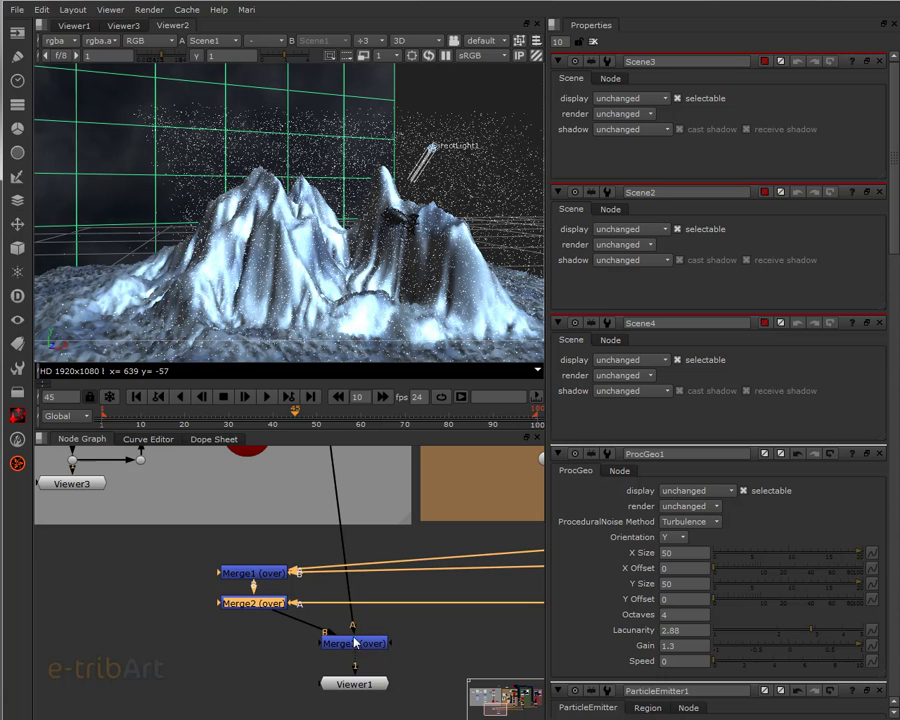
scroll(342, 591, down, 3)
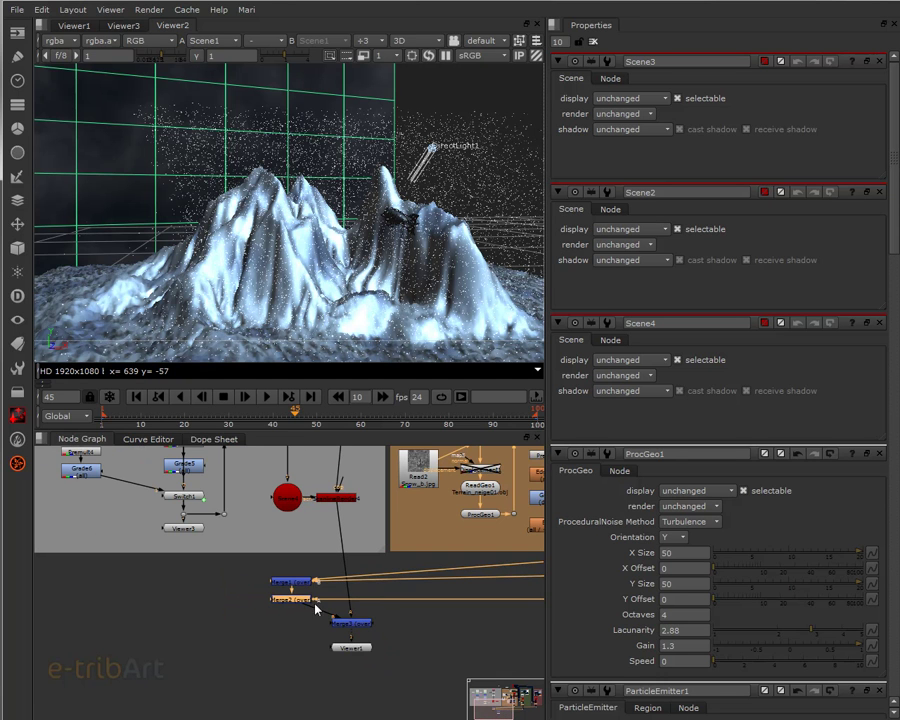
scroll(346, 630, down, 5)
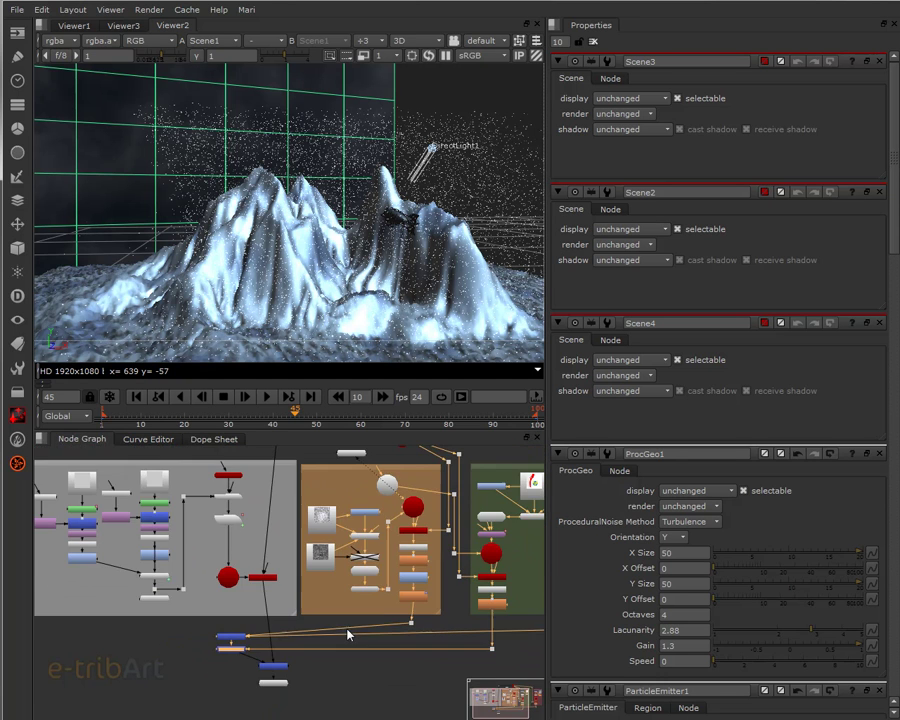
drag(334, 628, 287, 628)
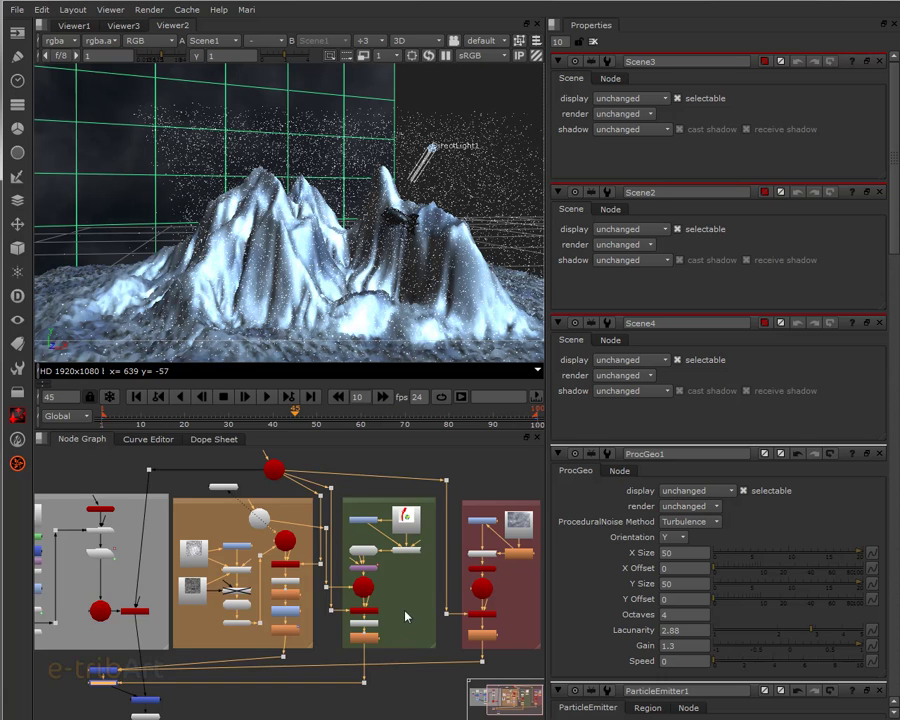
scroll(398, 622, up, 3)
scroll(396, 607, down, 3)
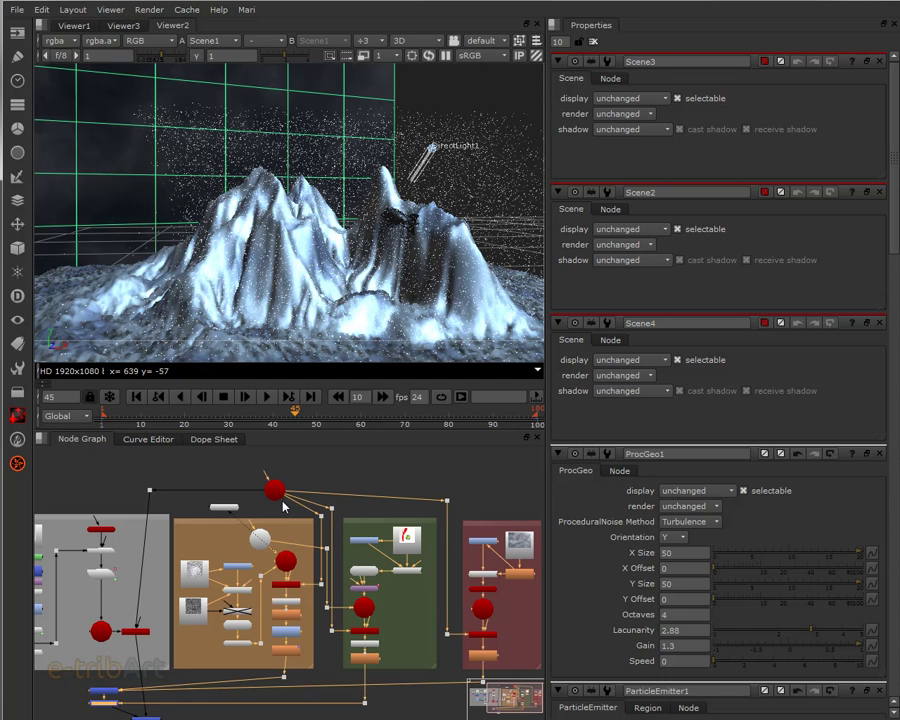
- Centre the PARTICULES group in the graph while the snow particles simulate
drag(281, 598, 450, 537)
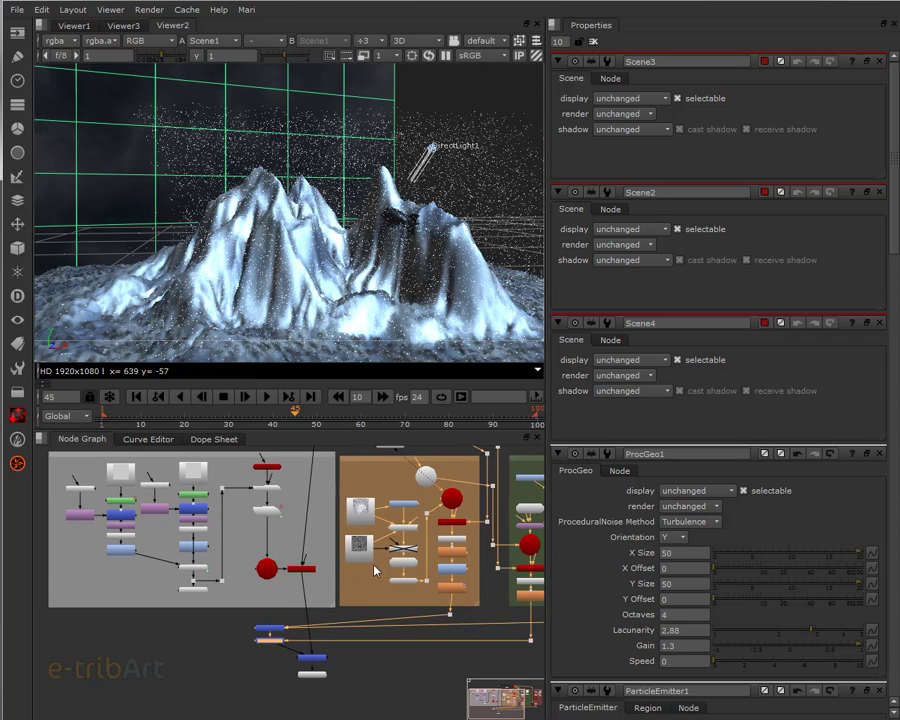
drag(375, 570, 361, 614)
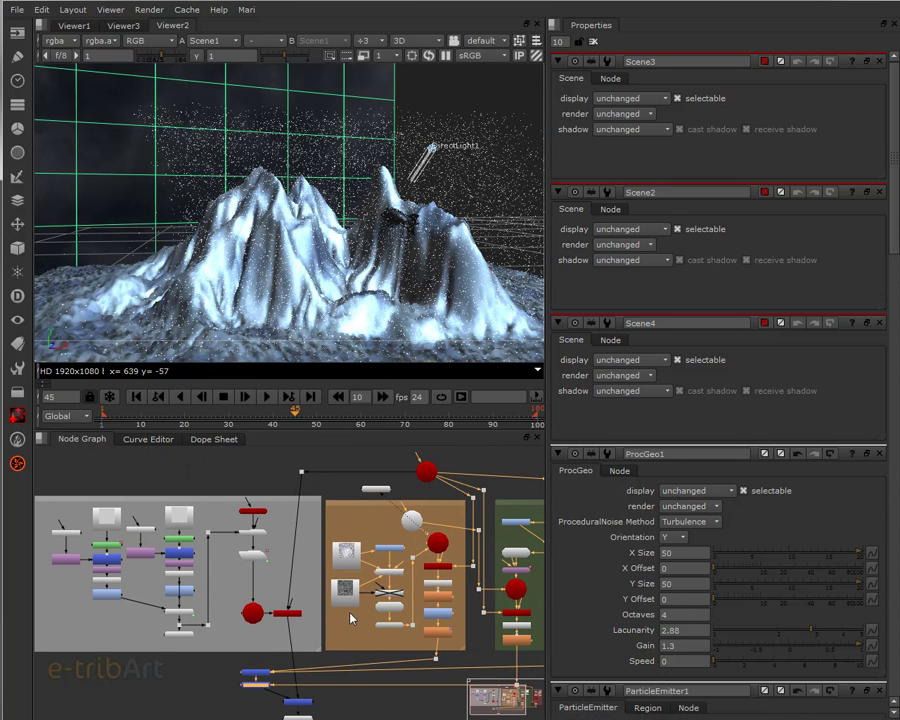
drag(350, 619, 453, 604)
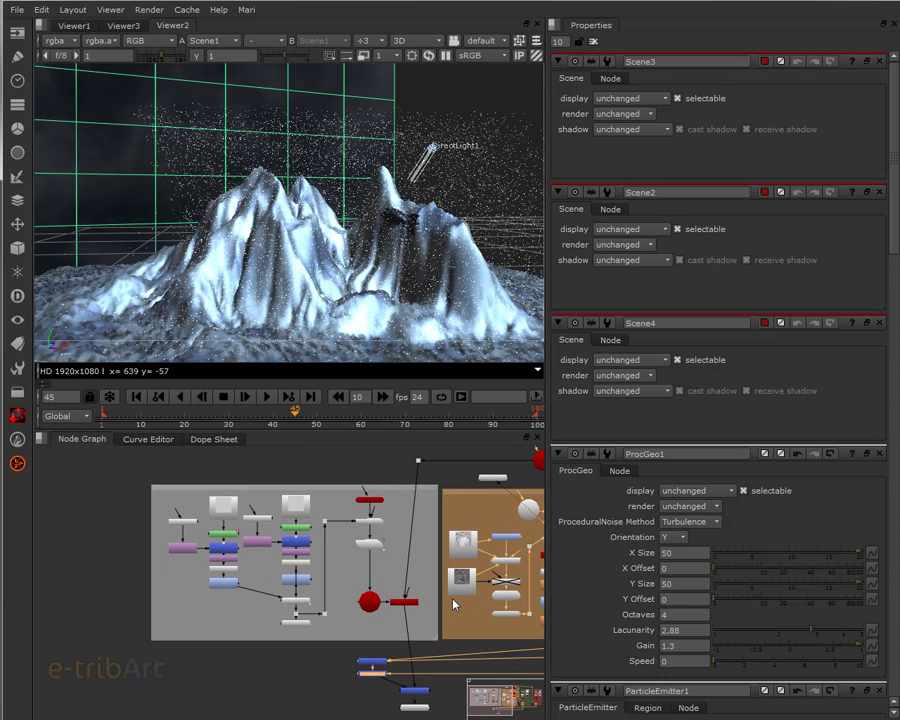
scroll(430, 600, up, 2)
scroll(380, 602, up, 1)
scroll(396, 601, up, 2)
scroll(420, 604, up, 2)
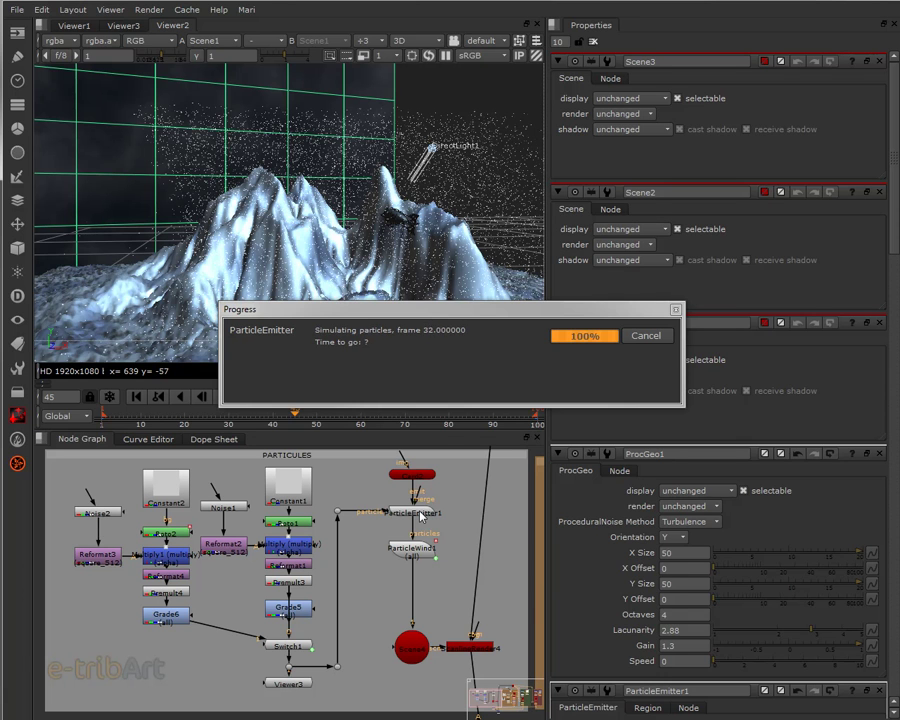
- Open ParticleEmitter1 (start -80, rate 1000, velocity 1.9, size 0.3) and show the Particles node list
double_click(421, 514)
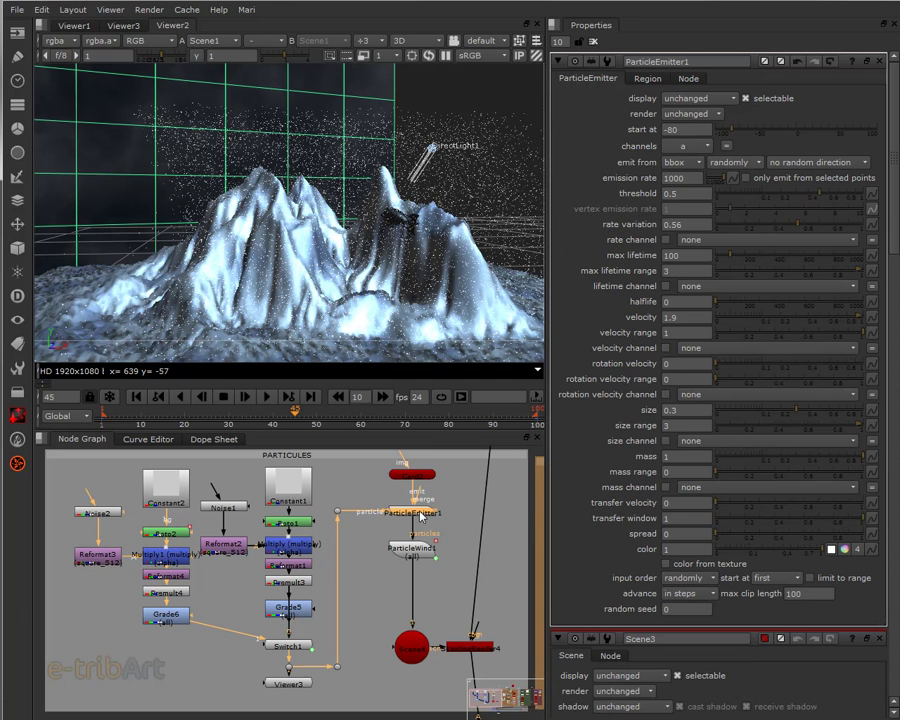
click(17, 274)
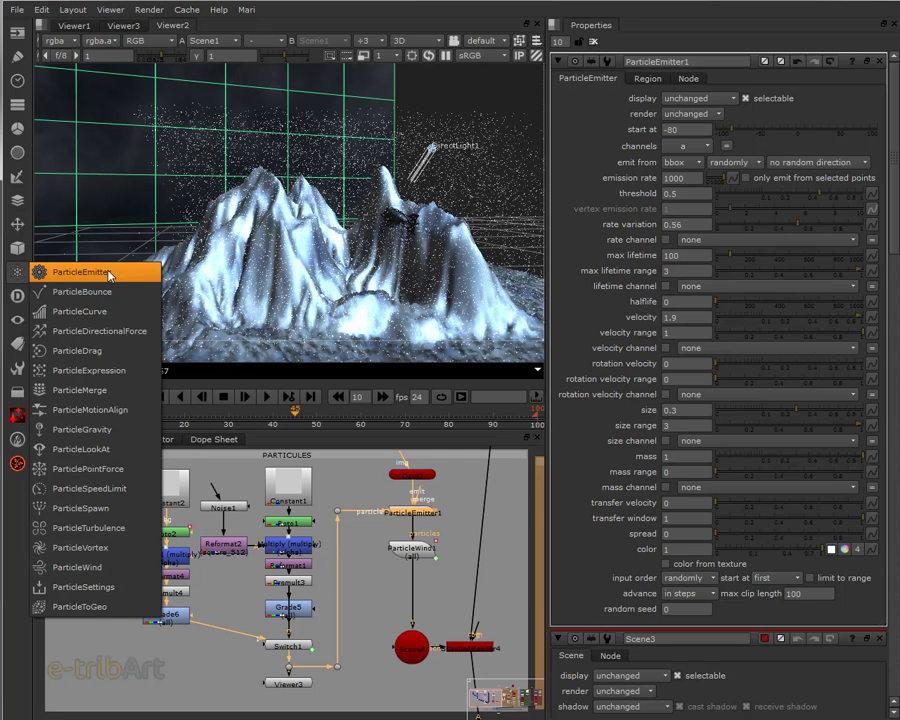
- Close the particle list, zoom in on Card2 feeding ParticleEmitter1, and select ParticleEmitter1
click(293, 348)
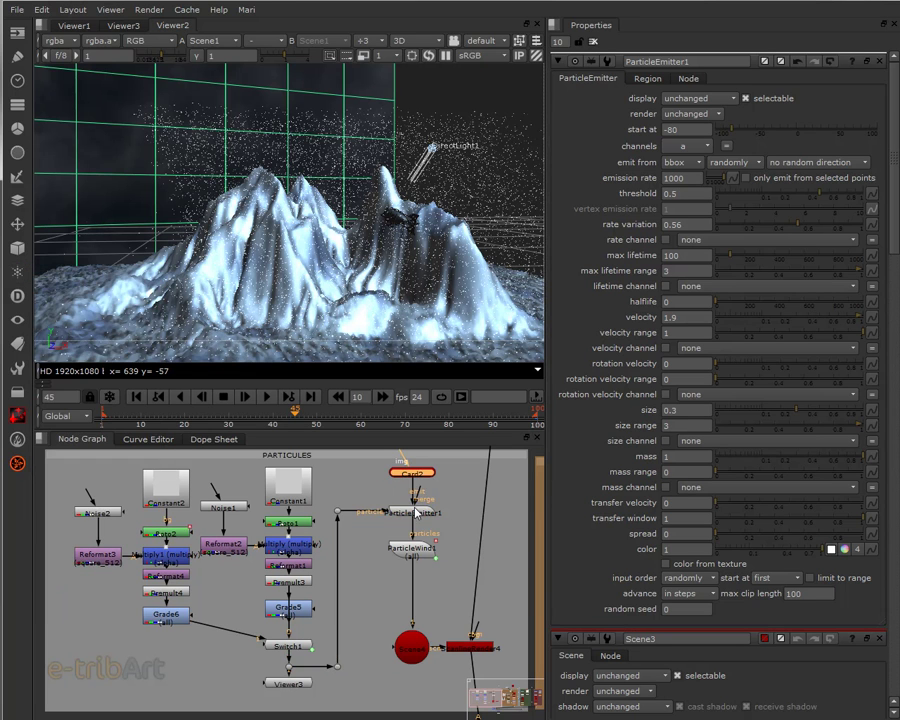
scroll(405, 525, up, 1)
scroll(398, 510, up, 1)
scroll(392, 500, up, 1)
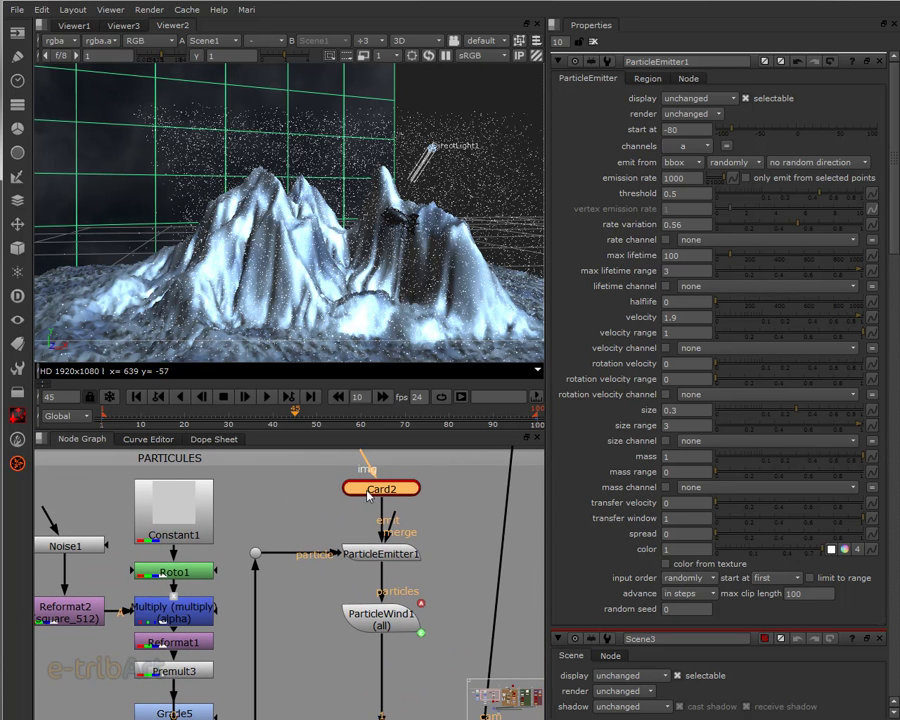
click(378, 553)
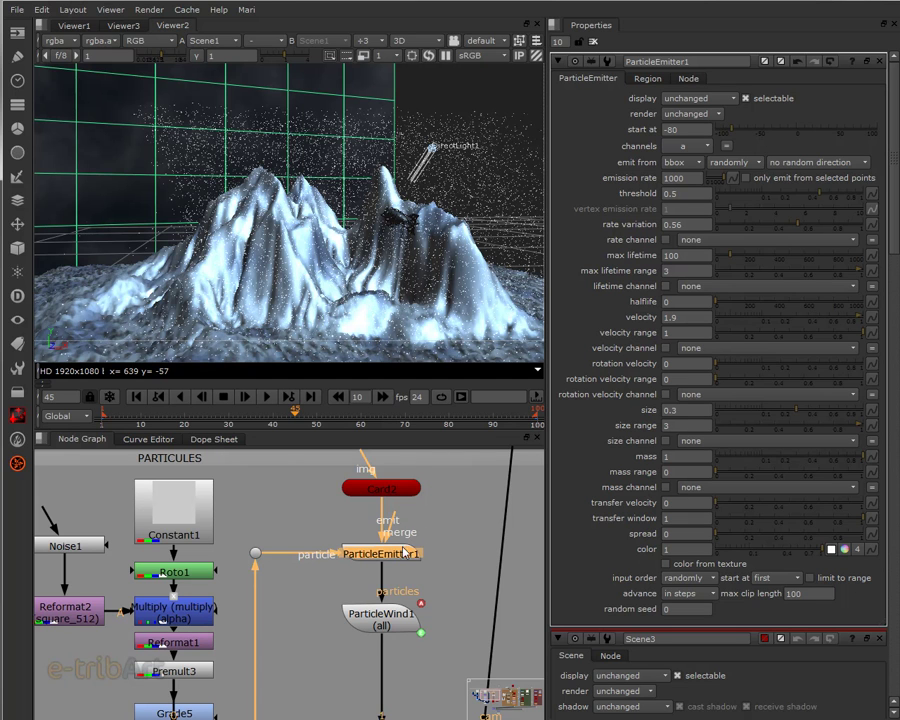
scroll(430, 540, down, 2)
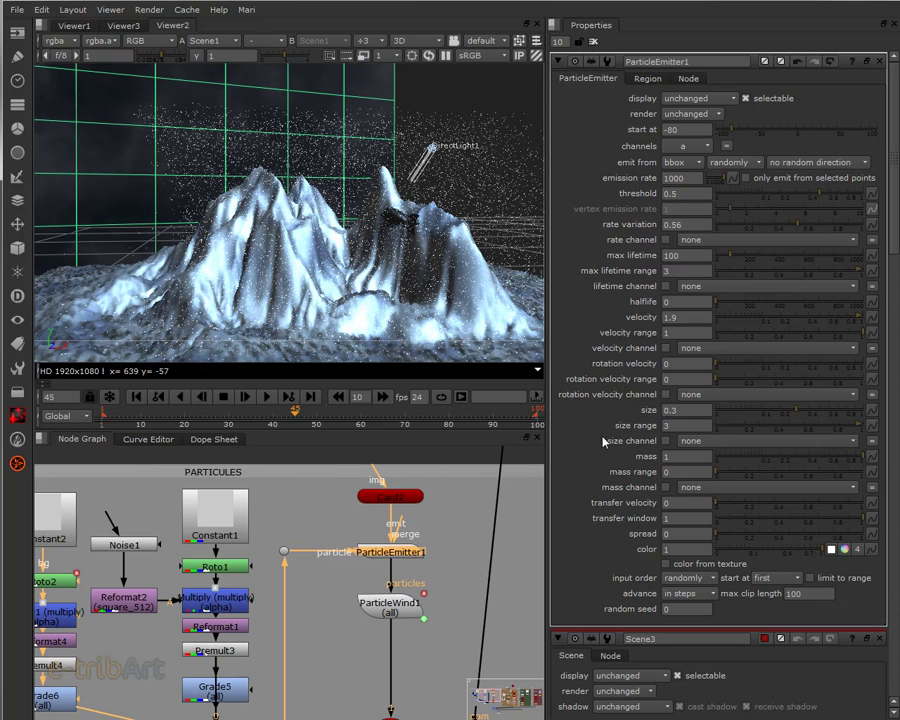
- Navigate the graph and show the final Merge3 composite in Viewer1 at frame 5
mouse_move(666, 425)
mouse_move(397, 560)
mouse_down()
mouse_move(420, 560)
mouse_move(382, 560)
mouse_up()
scroll(420, 558, down, 2)
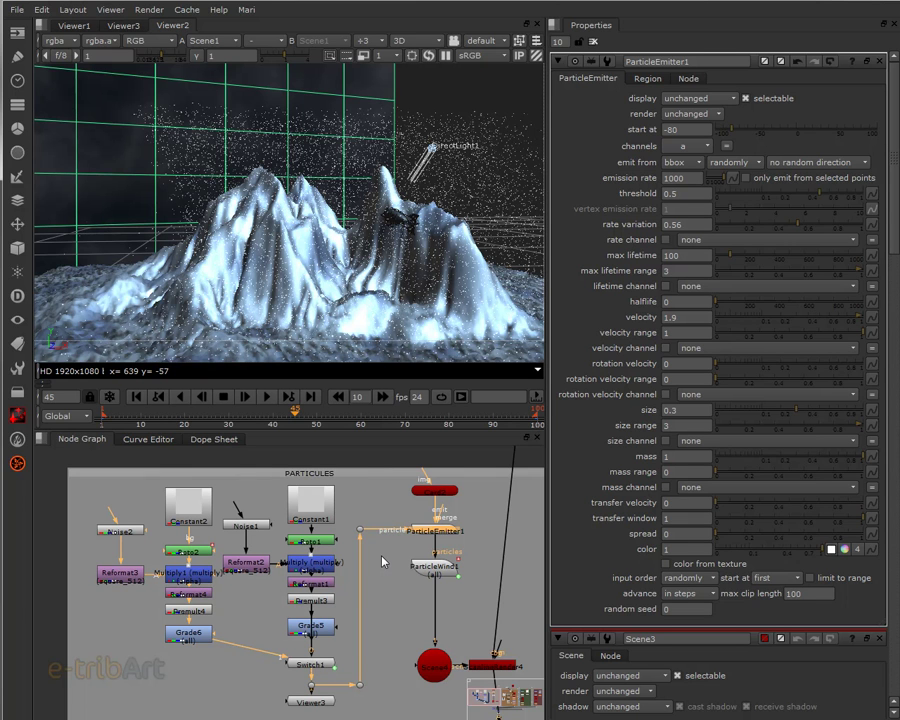
scroll(386, 576, up, 4)
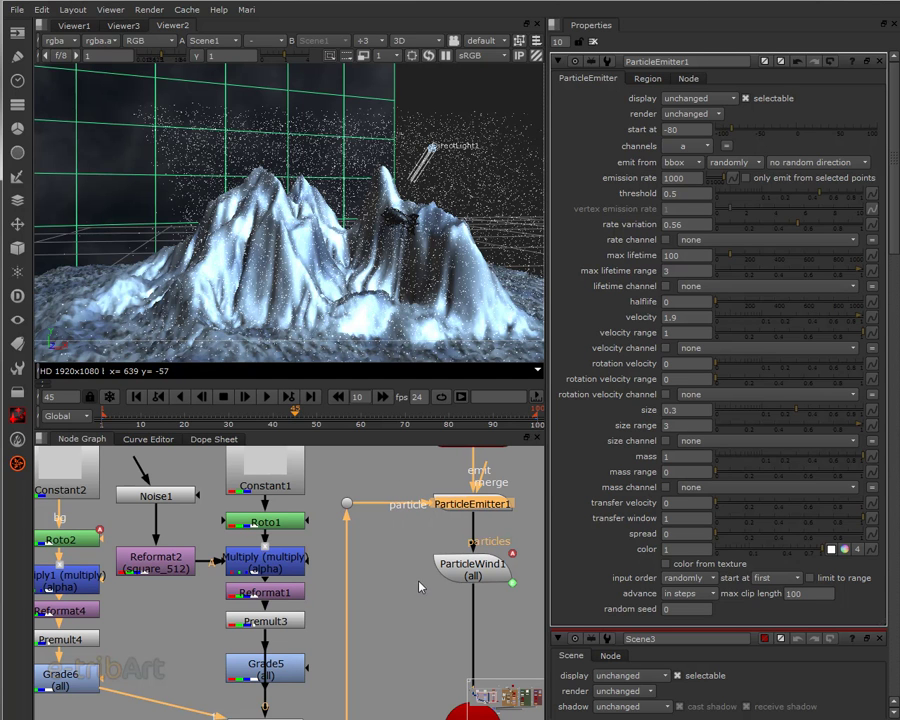
scroll(397, 598, down, 2)
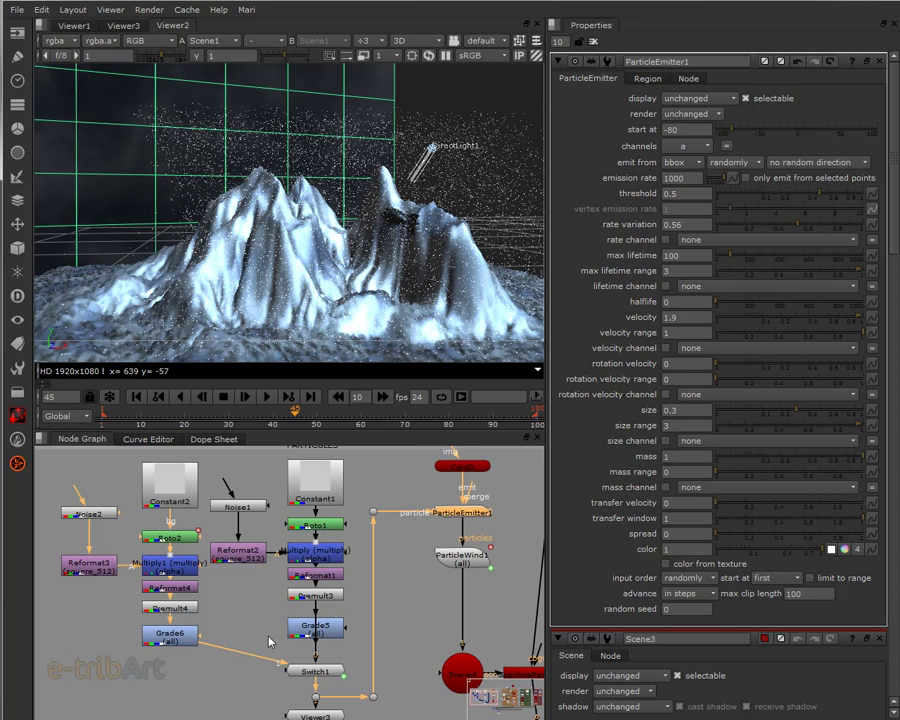
drag(251, 642, 253, 638)
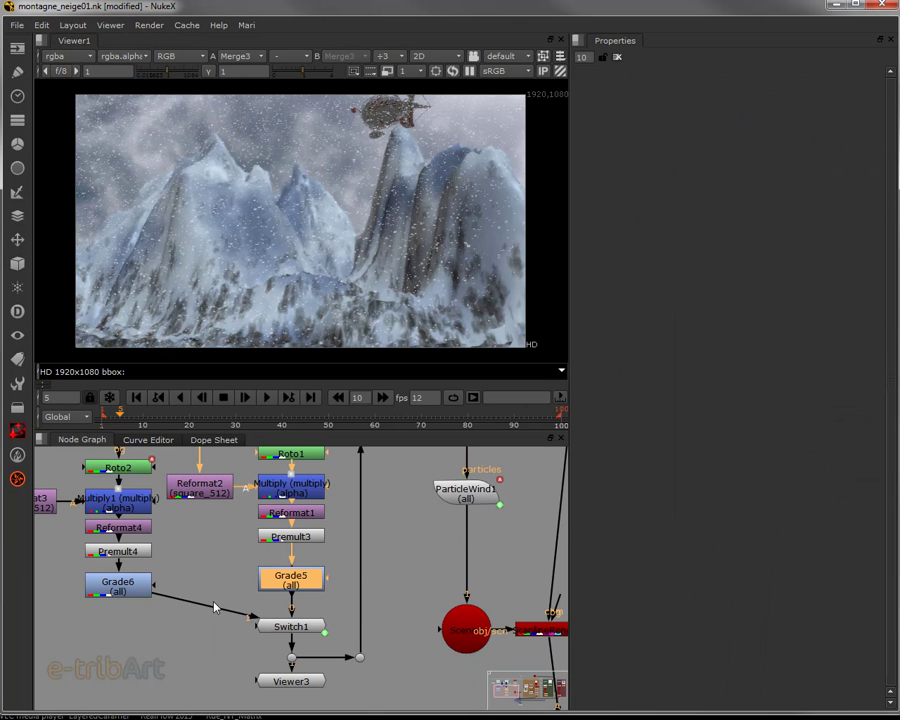
- Select Switch1 and open its properties, showing the which value at 0
drag(143, 426, 146, 457)
scroll(146, 454, down, 1)
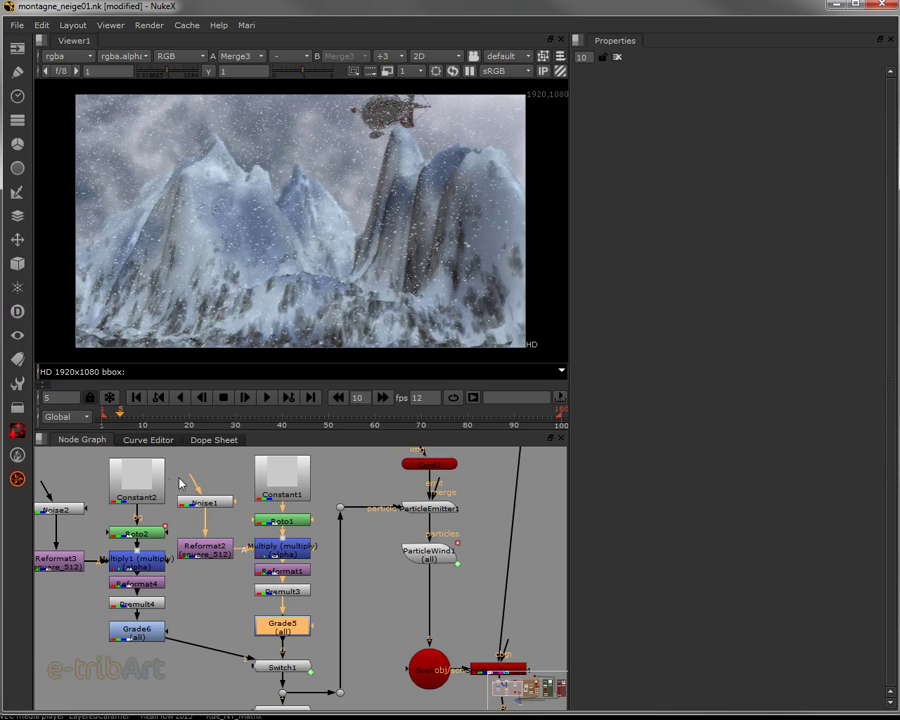
drag(267, 650, 241, 599)
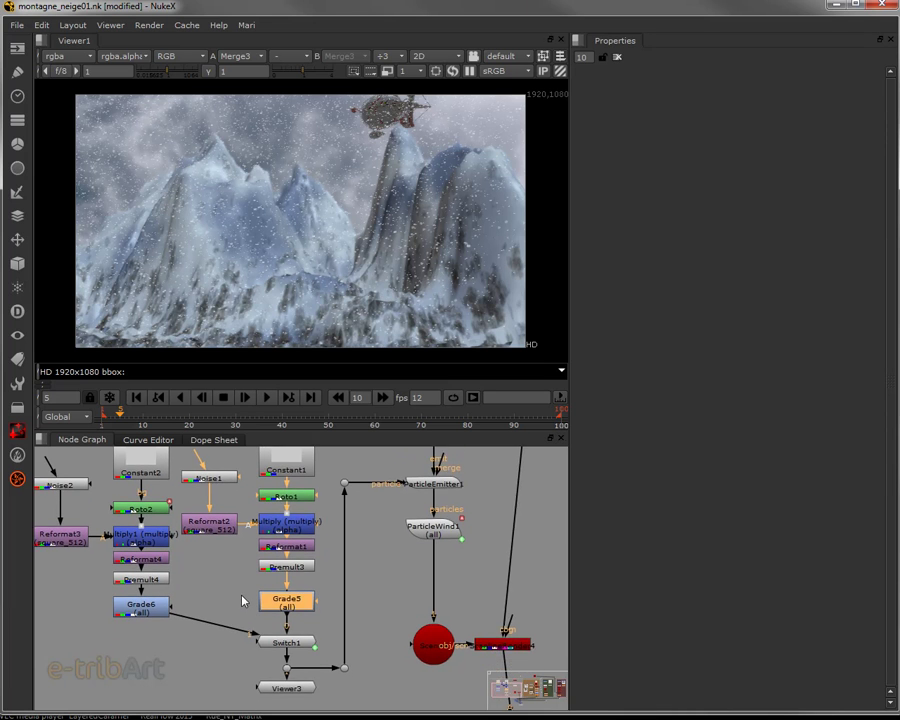
scroll(262, 605, up, 1)
click(268, 622)
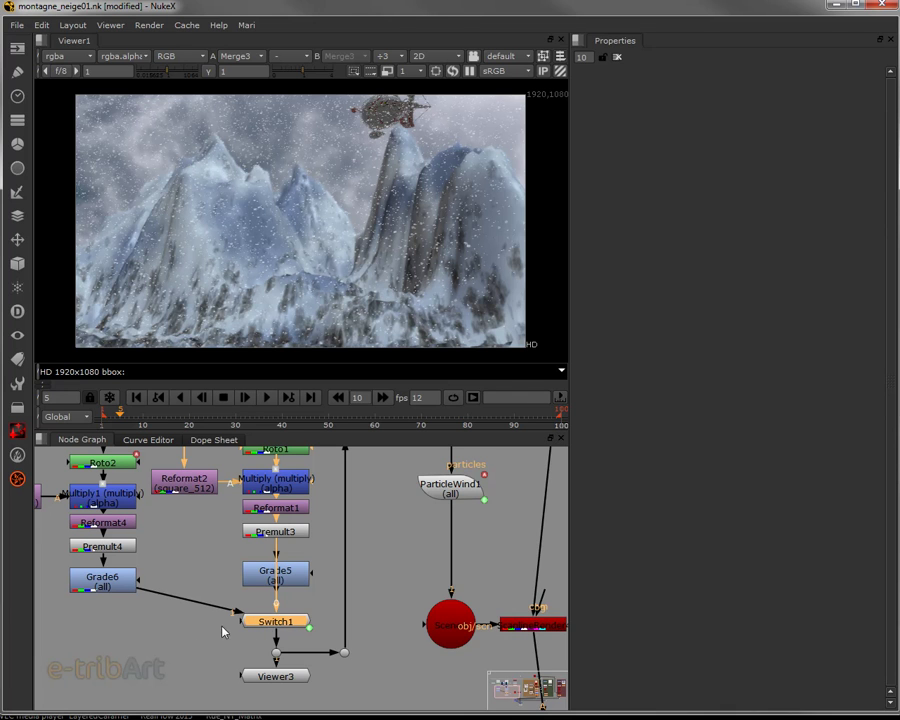
drag(188, 604, 200, 660)
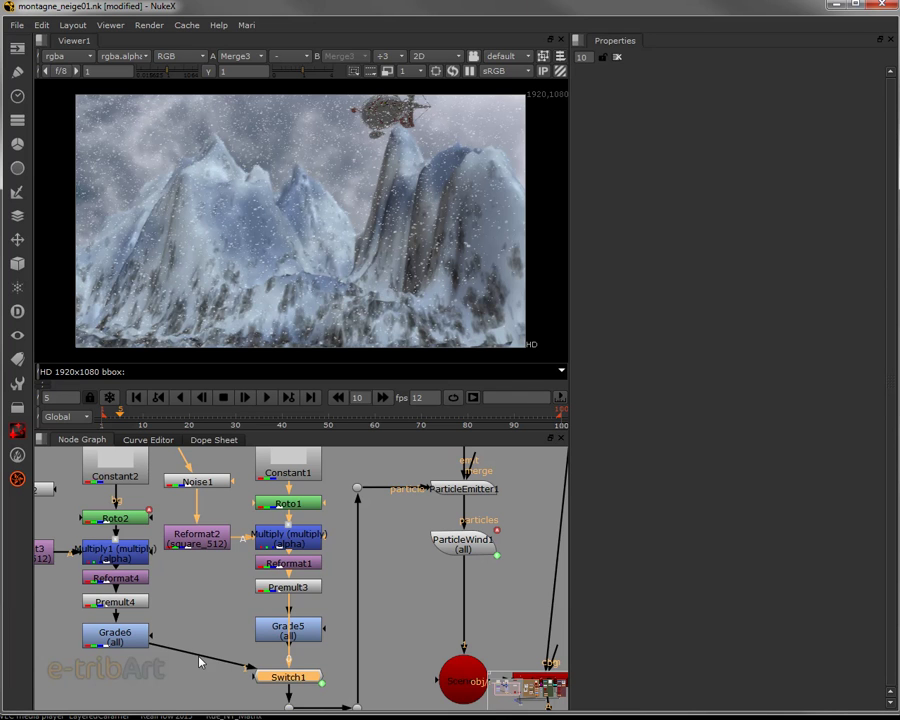
drag(199, 661, 205, 665)
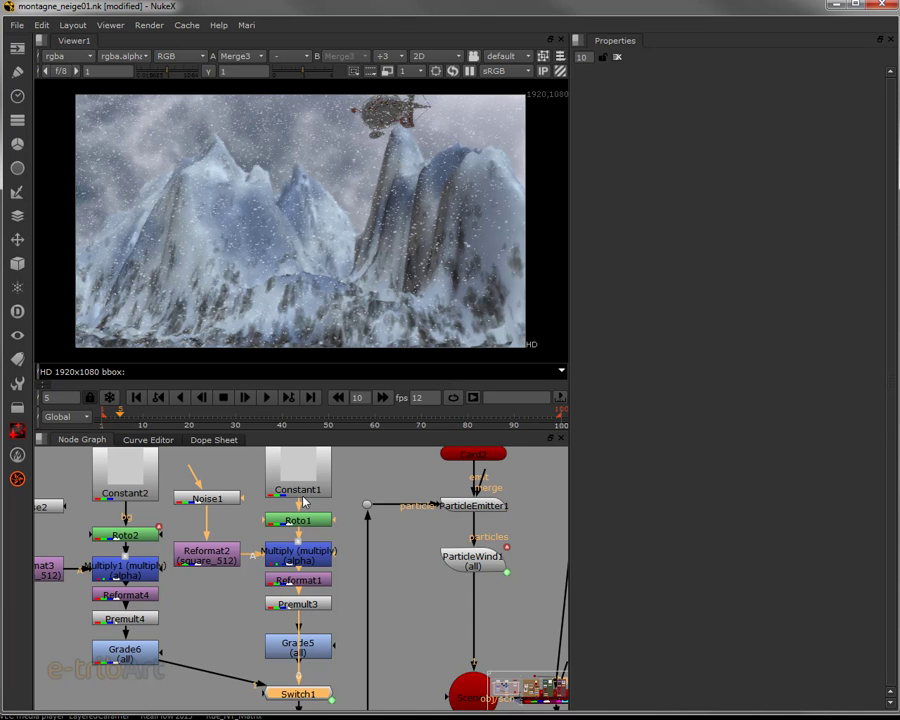
key(Return)
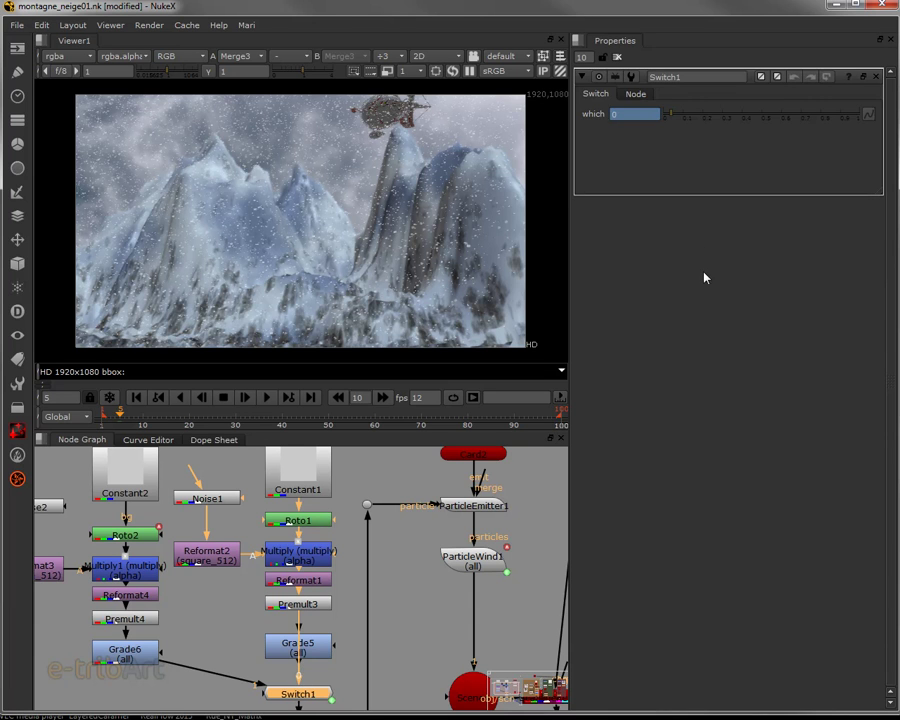
right_click(634, 118)
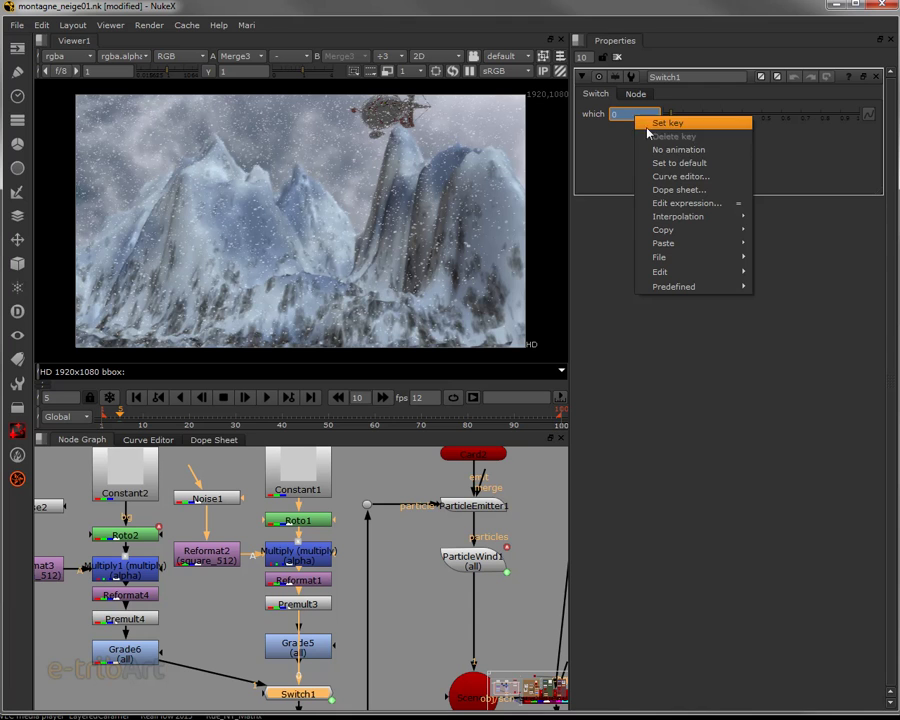
click(682, 204)
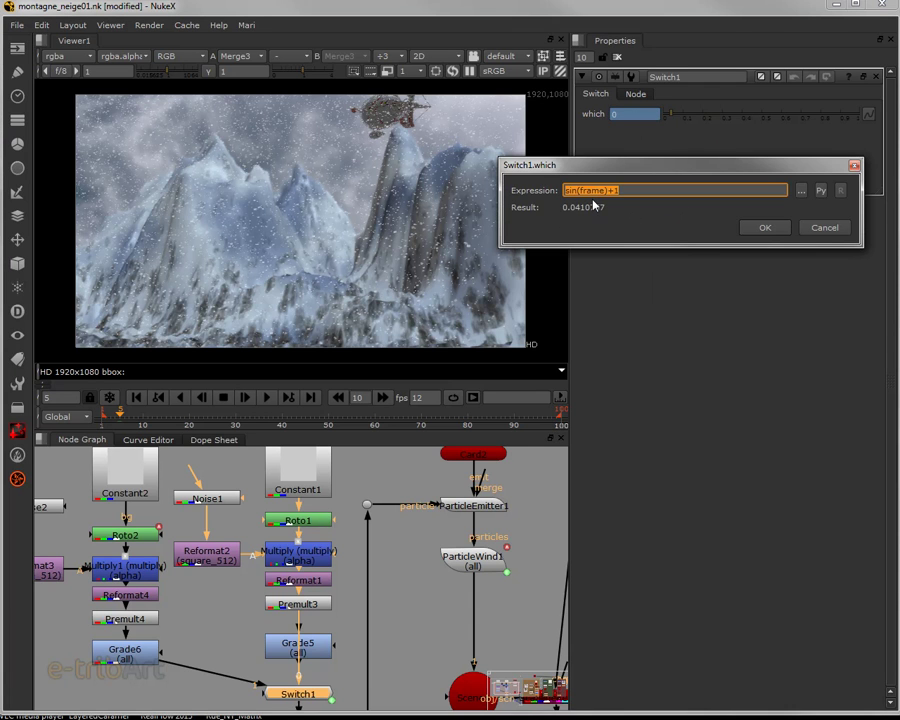
click(816, 229)
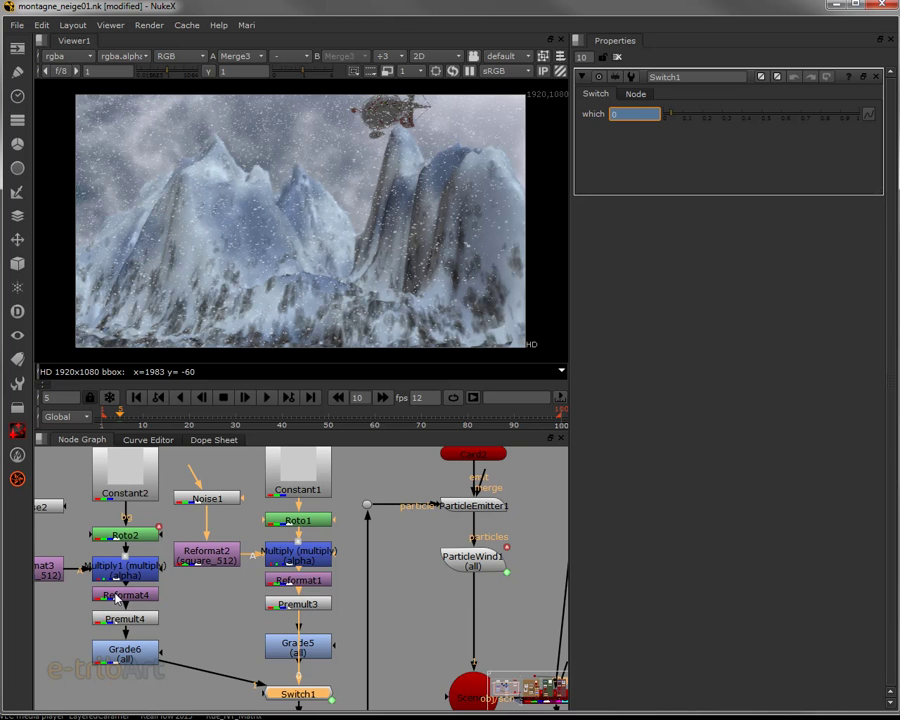
- Select Roto1, then reposition Viewer3 leftward beneath Switch1 in the node graph
mouse_move(188, 609)
mouse_down()
mouse_move(207, 630)
mouse_move(253, 618)
mouse_up()
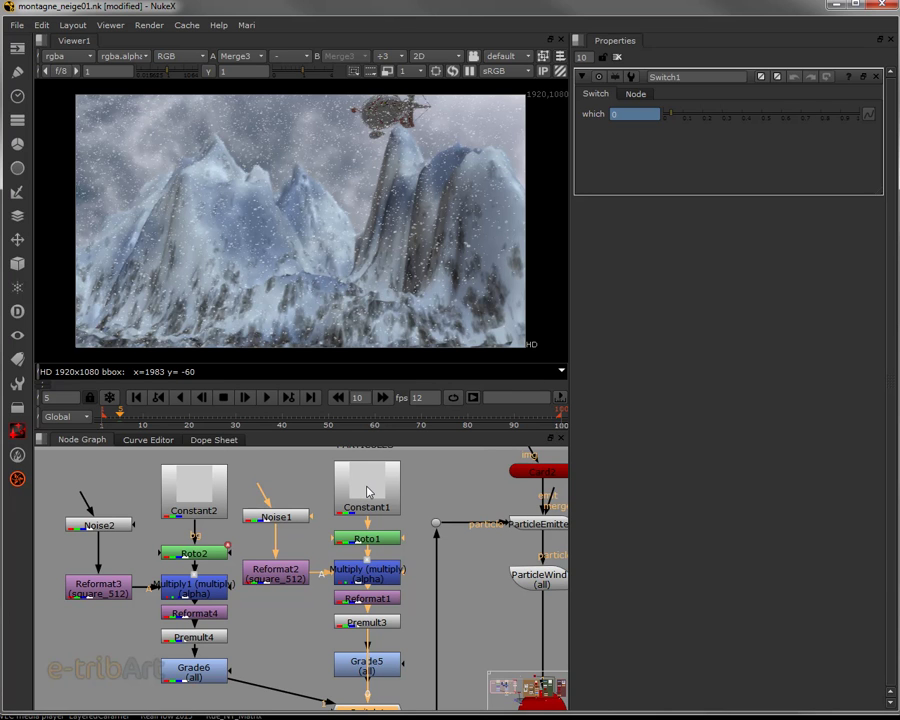
click(369, 545)
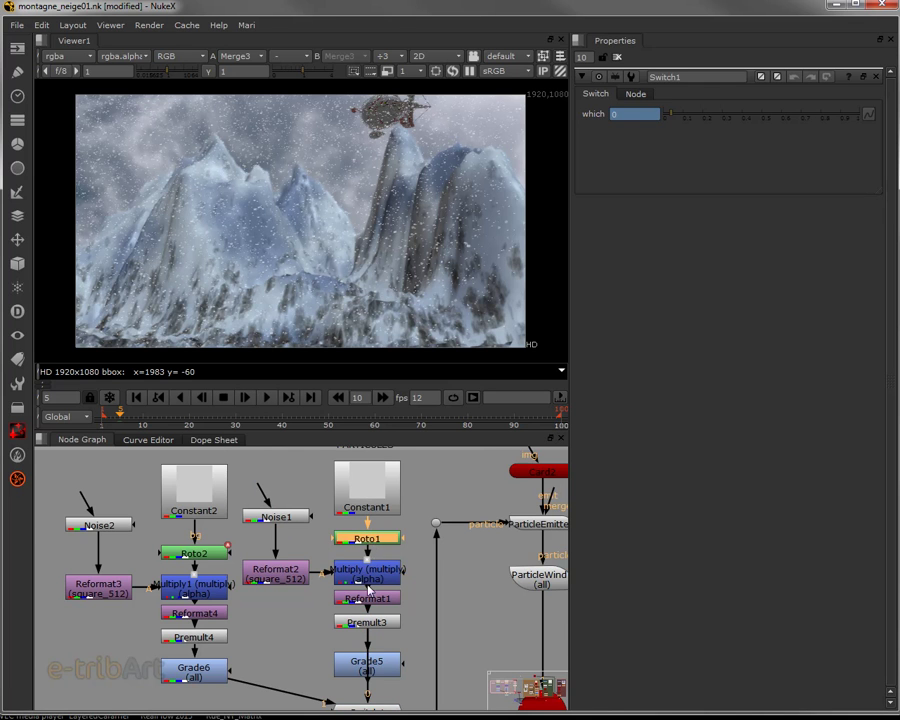
scroll(343, 519, down, 3)
drag(355, 680, 278, 677)
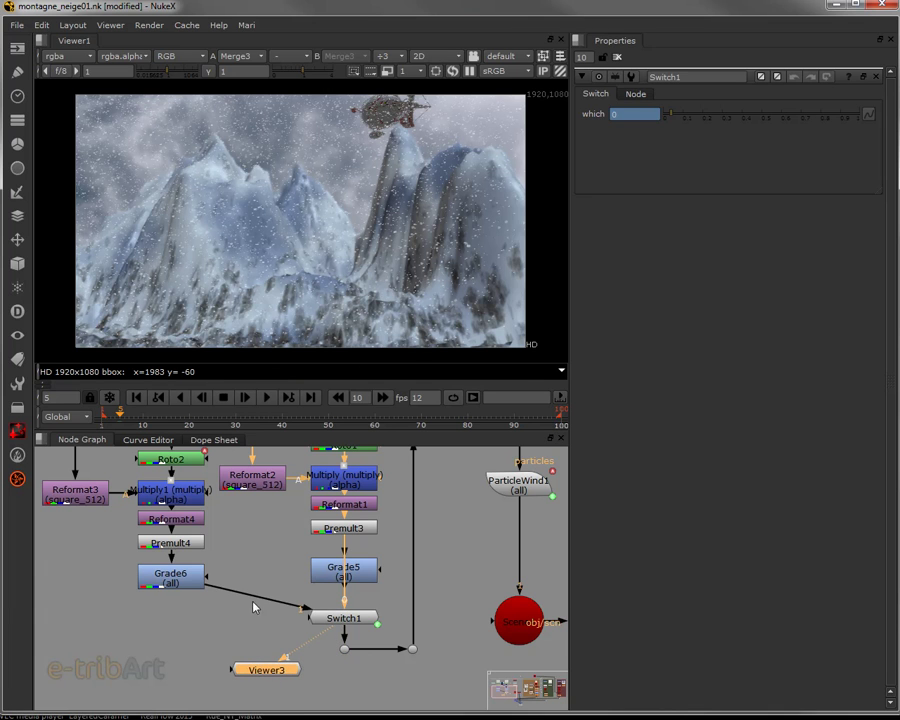
- Show Switch1's 54x54 noise blob in Viewer3, open Roto1's Bezier1 settings, and frame Switch1
double_click(254, 673)
scroll(293, 587, up, 3)
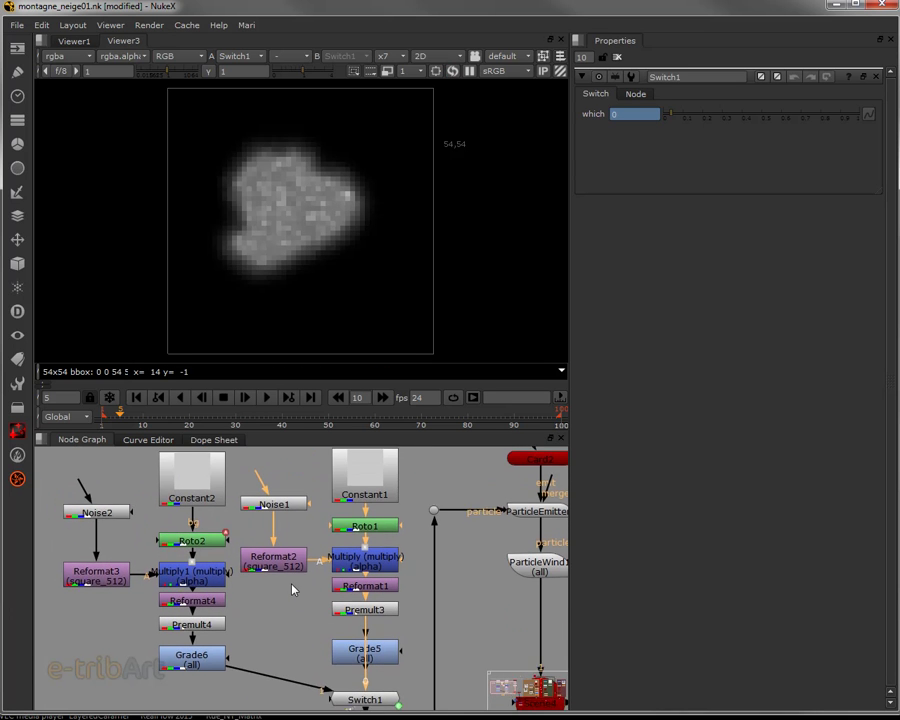
double_click(367, 505)
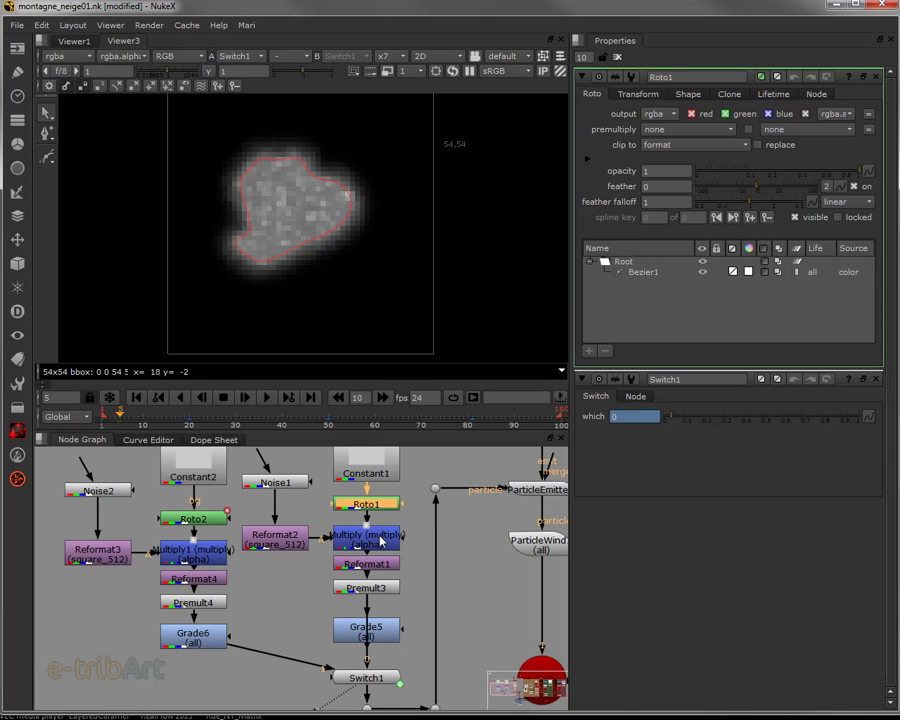
drag(272, 565, 258, 602)
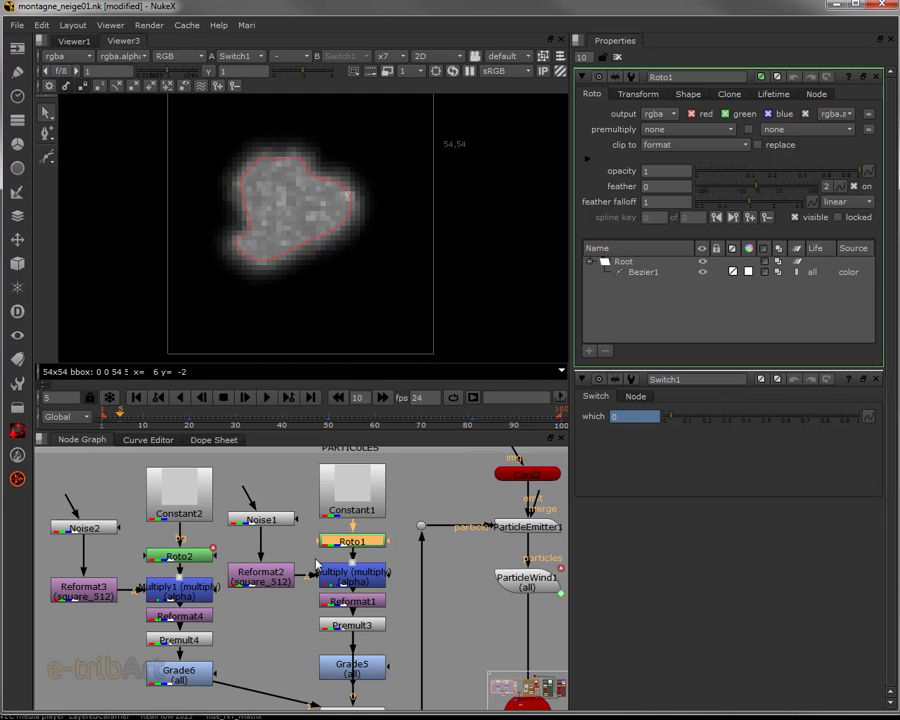
drag(300, 602, 288, 574)
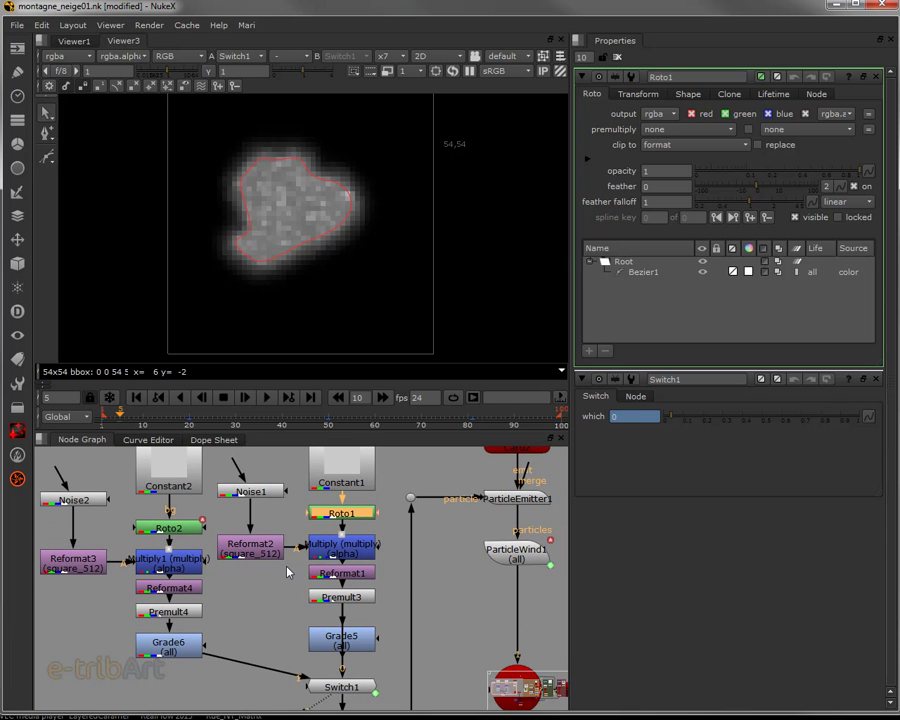
scroll(285, 572, down, 2)
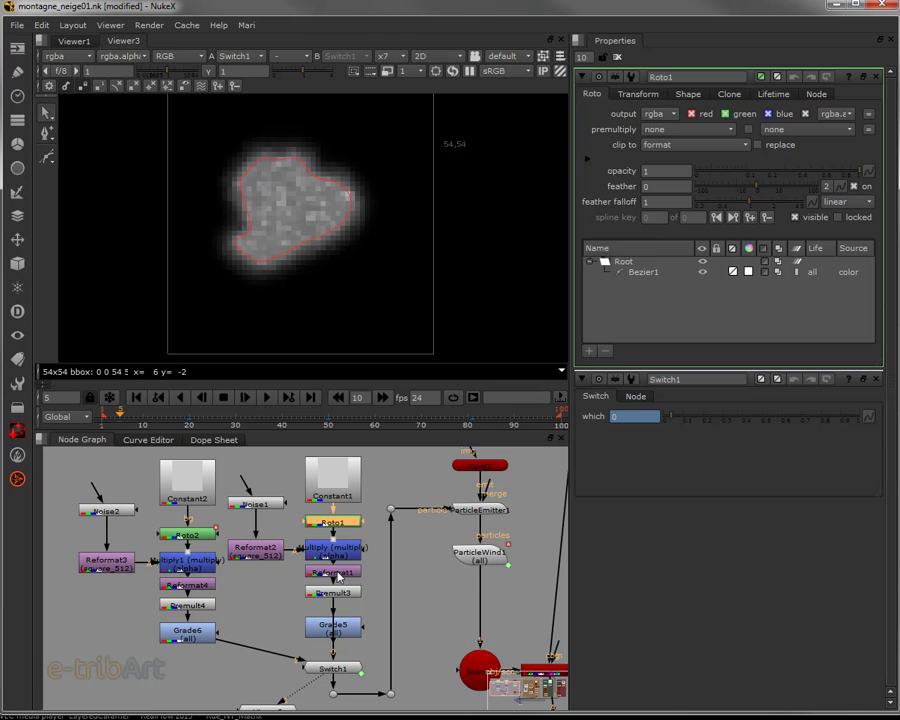
- Select Premult3, then Switch1, while panning across the Constant thumbnails
drag(333, 613, 327, 569)
click(325, 552)
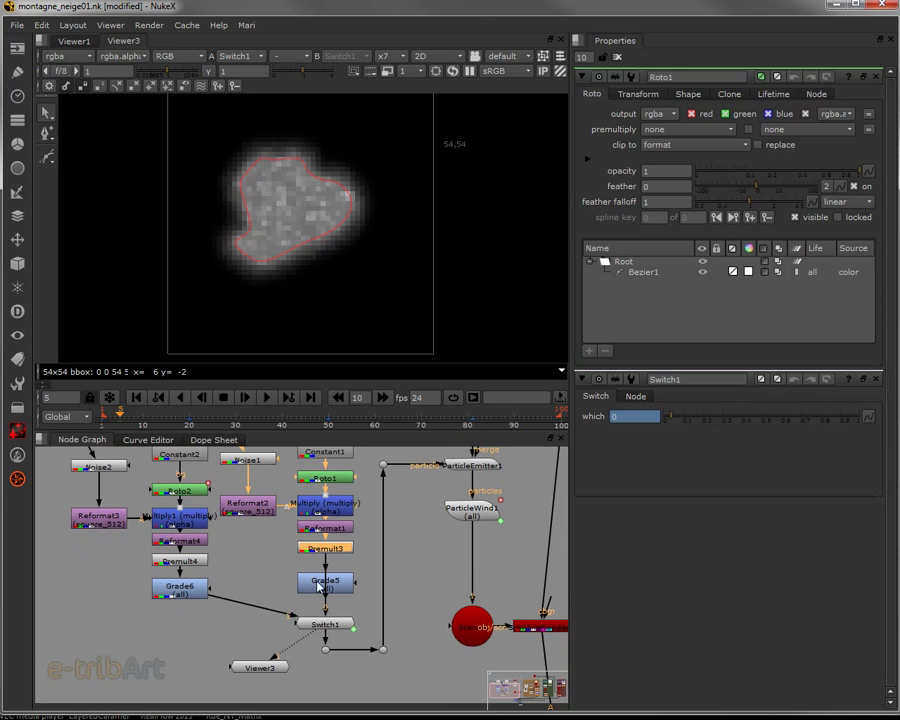
drag(257, 589, 303, 633)
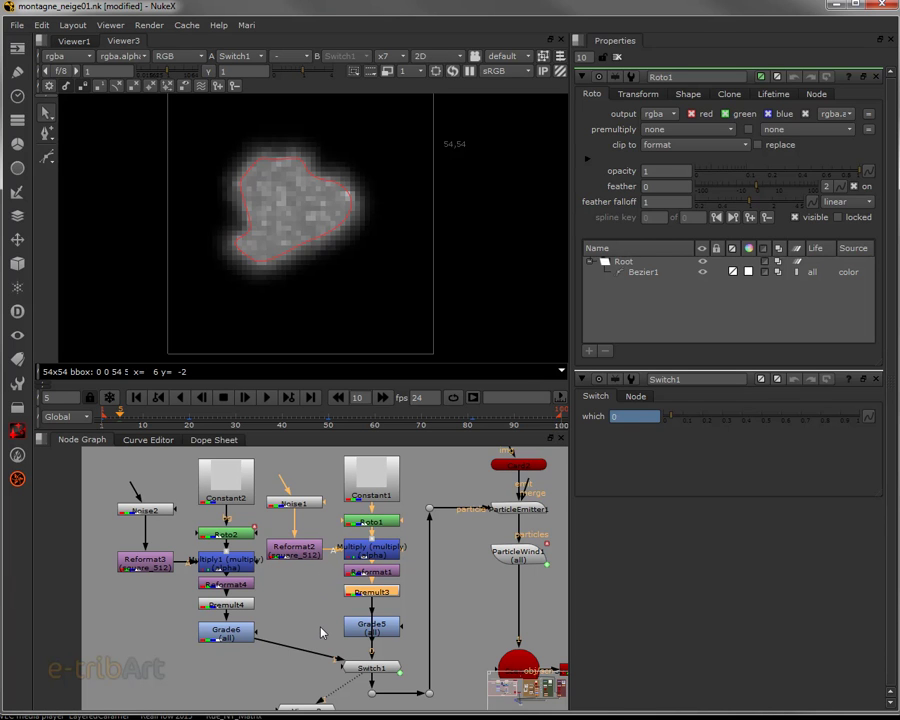
drag(321, 632, 285, 609)
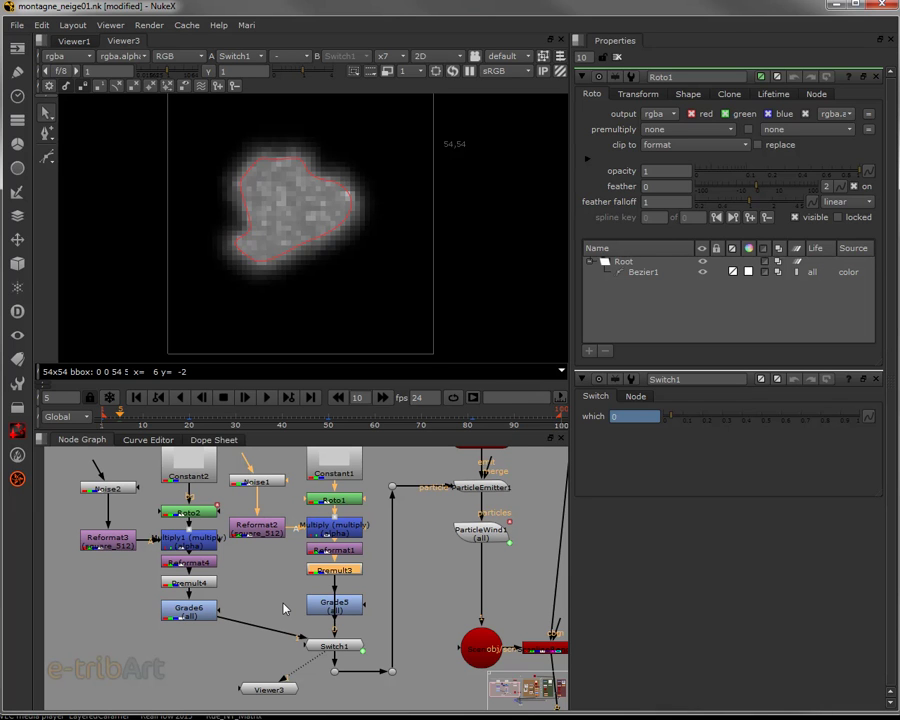
drag(285, 608, 249, 583)
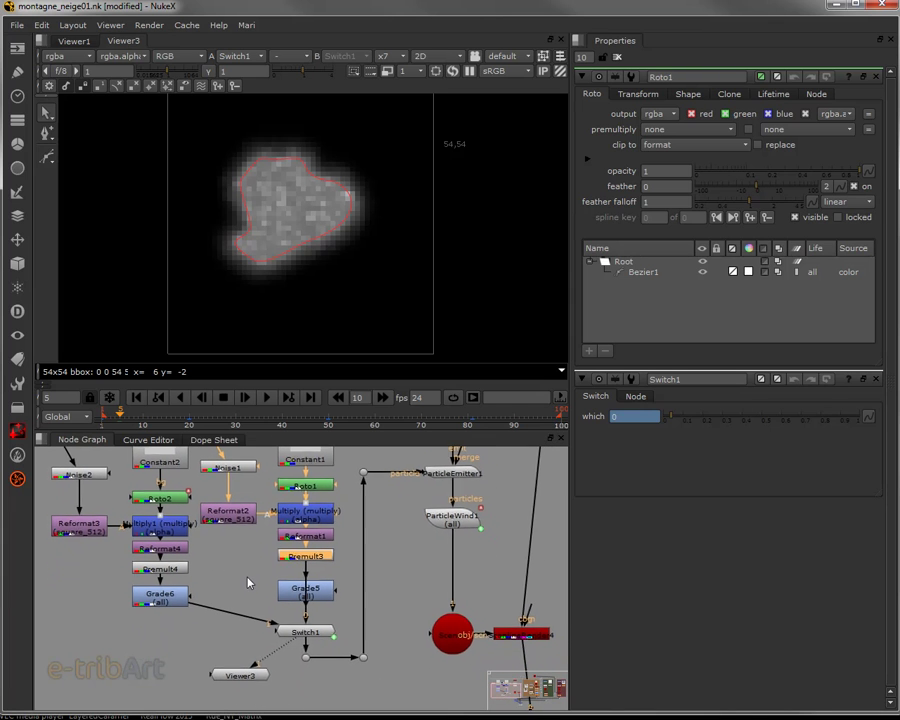
click(303, 632)
- Frame Card2 and the particle nodes, then show the 1920x1080 Merge3 composite in Viewer1
drag(316, 639, 256, 665)
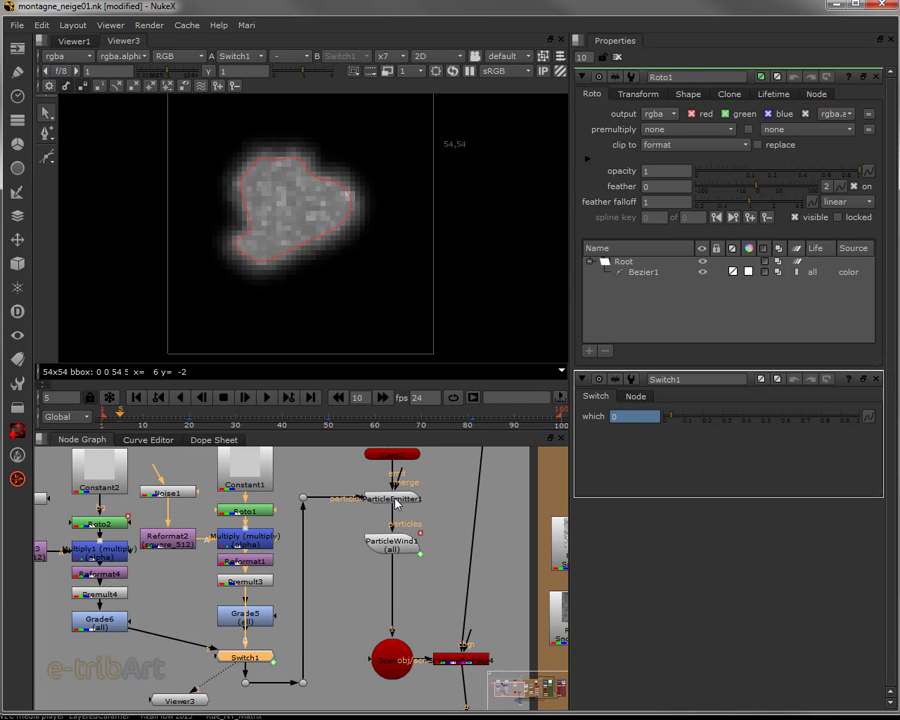
scroll(352, 526, up, 2)
drag(348, 523, 337, 556)
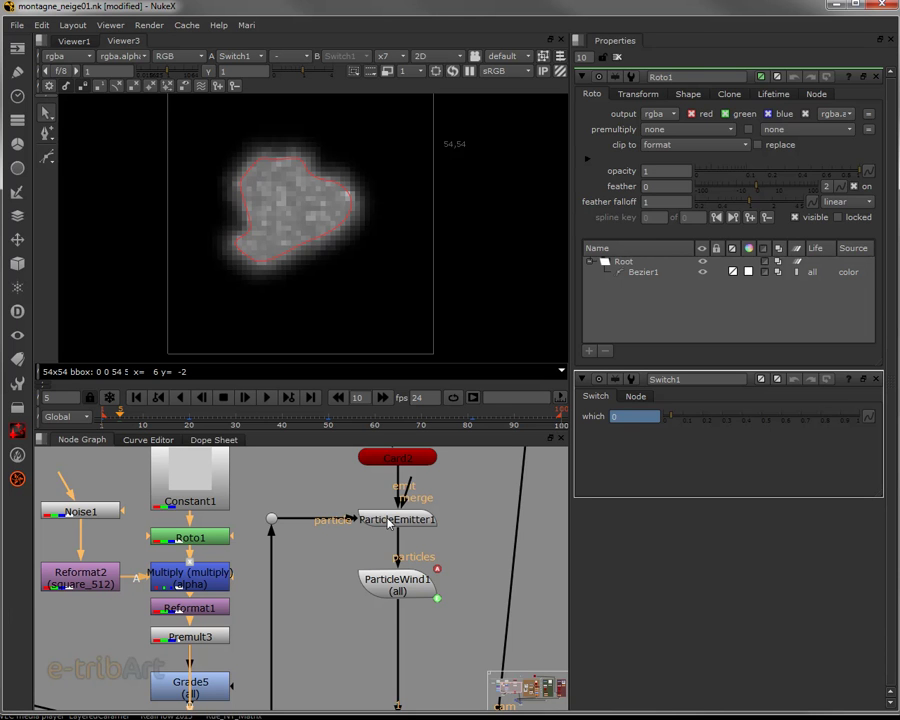
scroll(433, 590, down, 2)
mouse_move(433, 605)
mouse_down()
mouse_move(425, 585)
mouse_move(418, 592)
mouse_up()
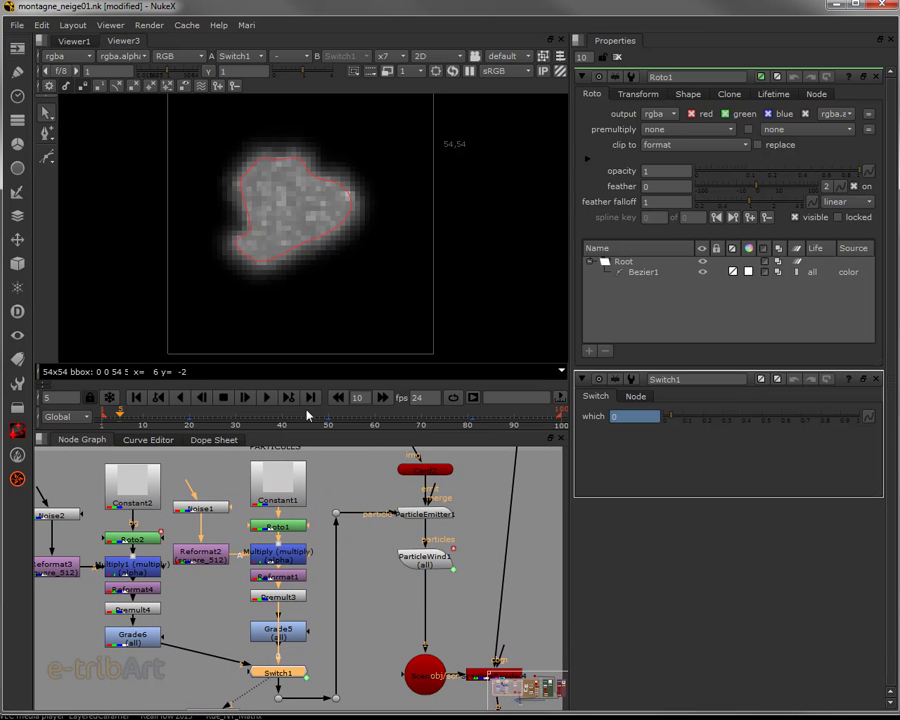
click(56, 41)
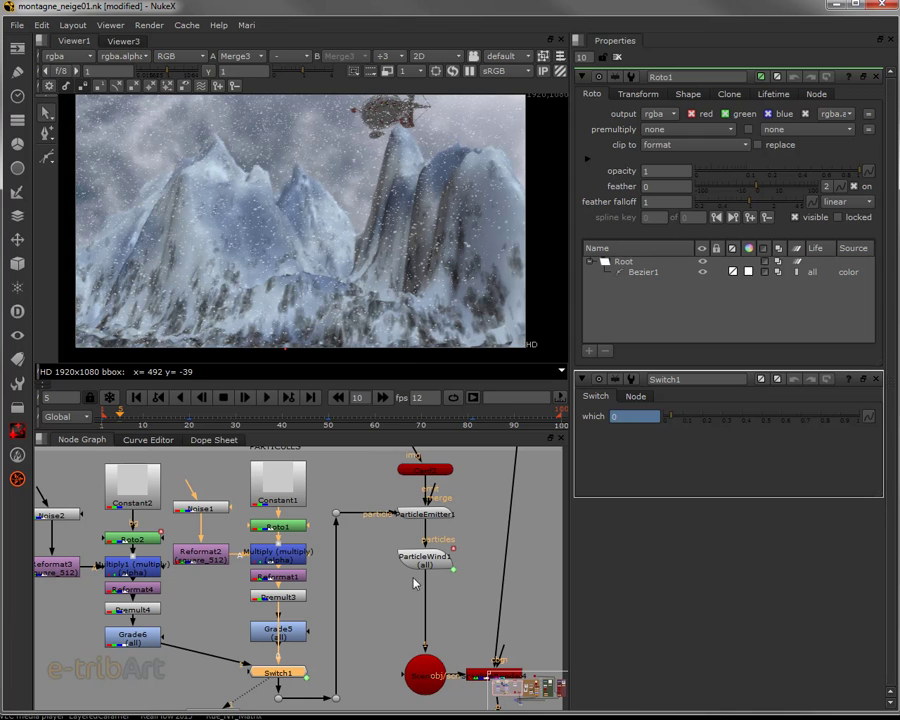
- Open ParticleWind1: wind toward x -0.8113988, y -0.2, z 1, drag abs(sin(frame))
click(419, 568)
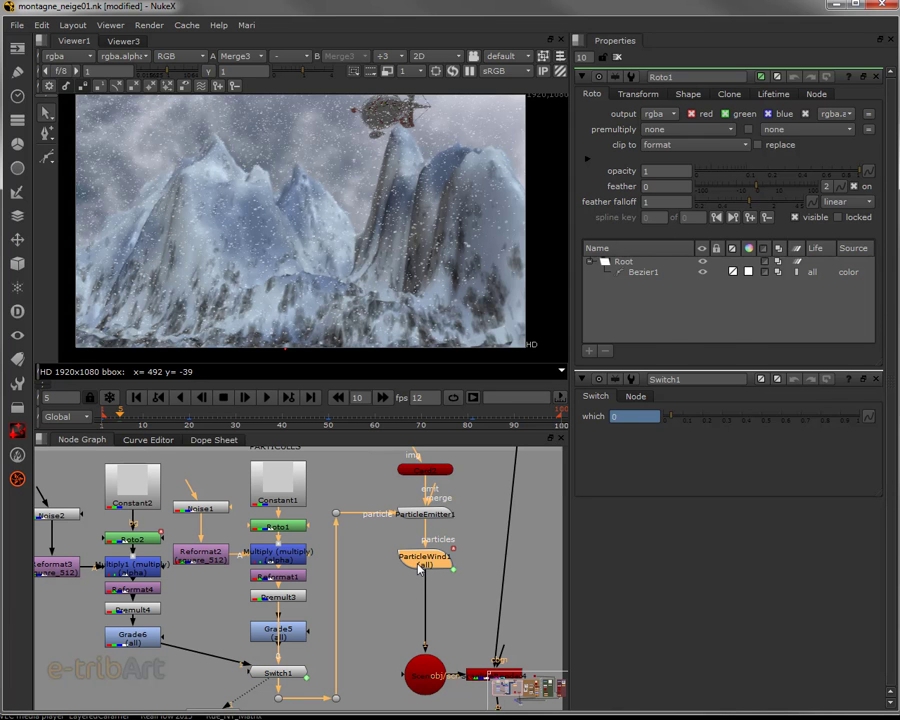
double_click(419, 566)
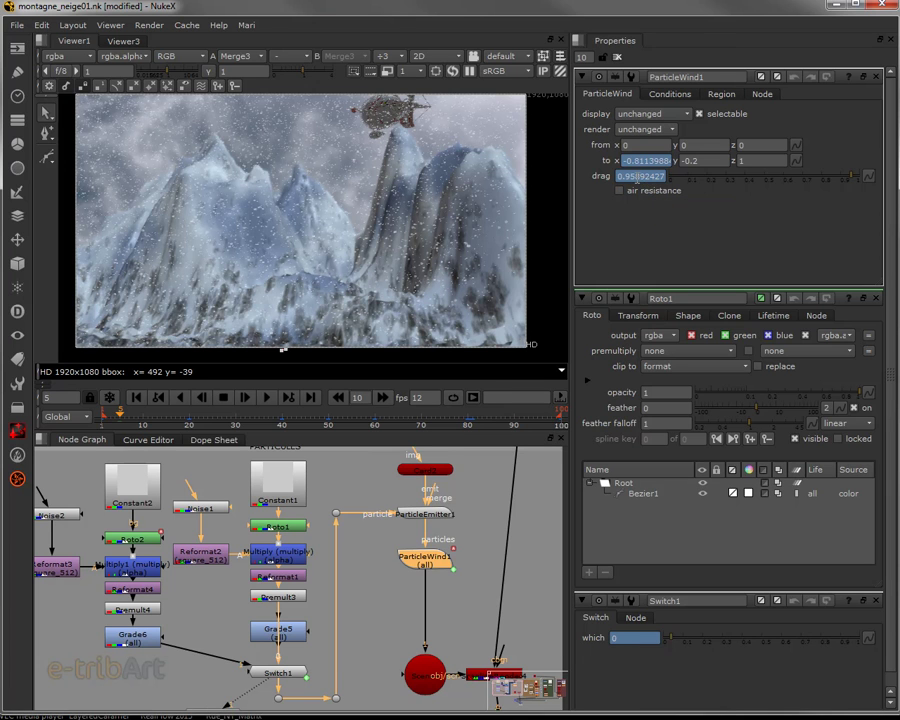
right_click(643, 185)
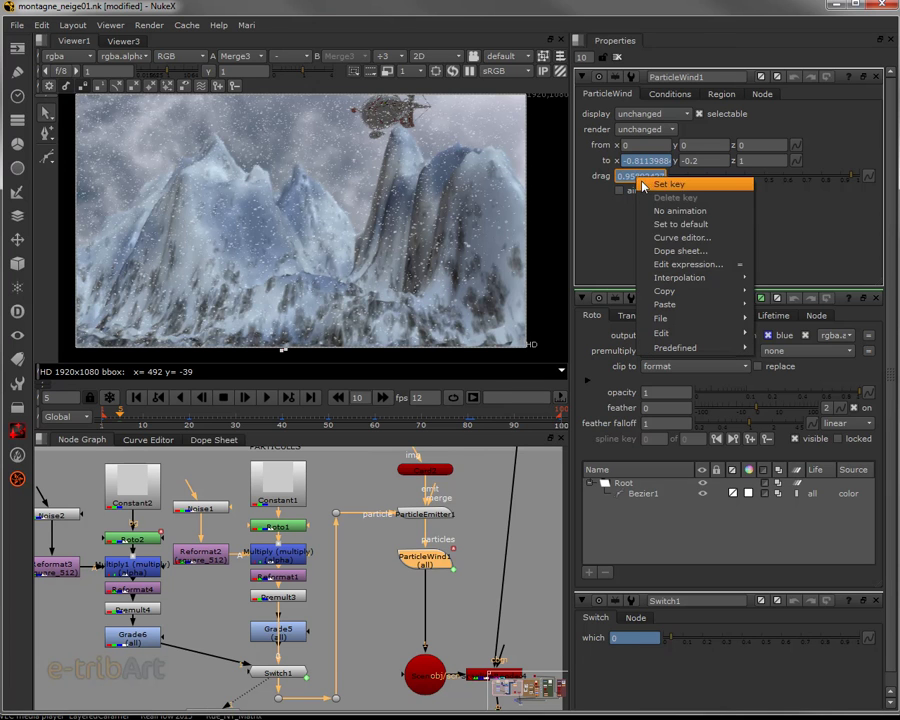
click(676, 264)
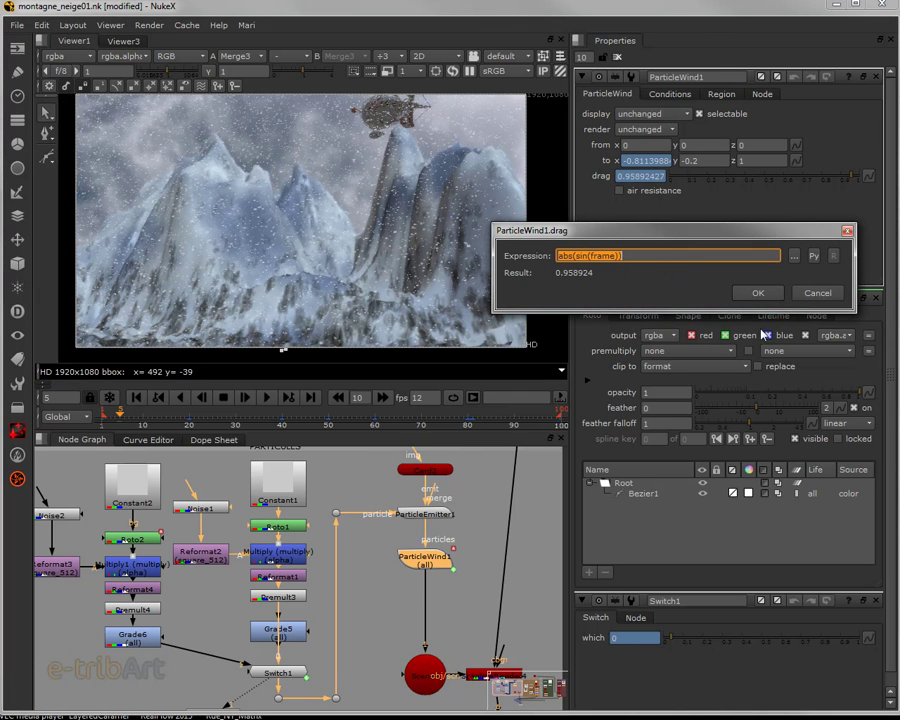
click(805, 295)
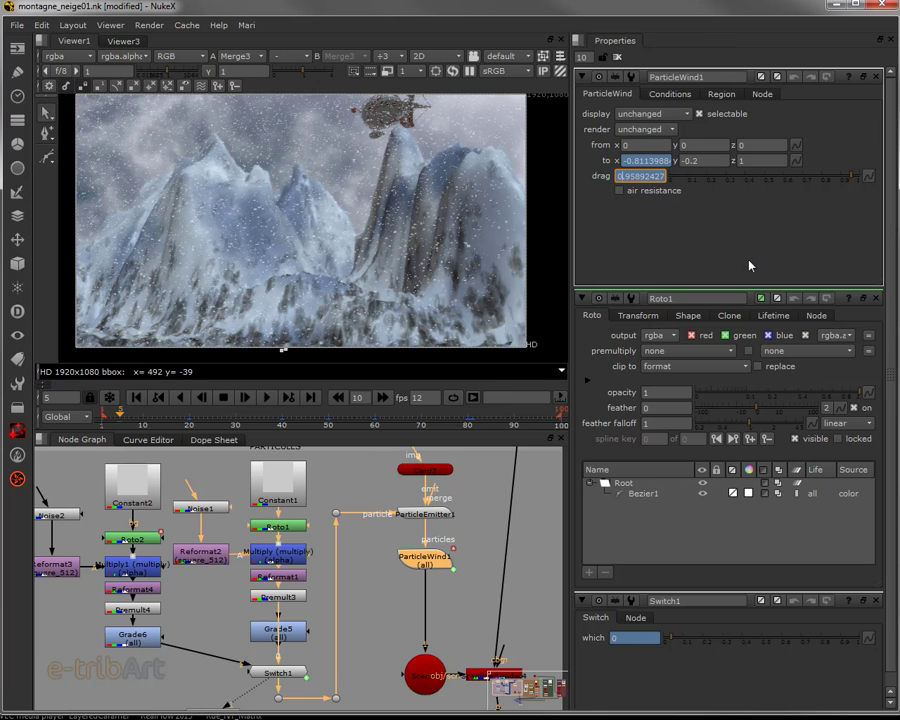
drag(392, 554, 446, 550)
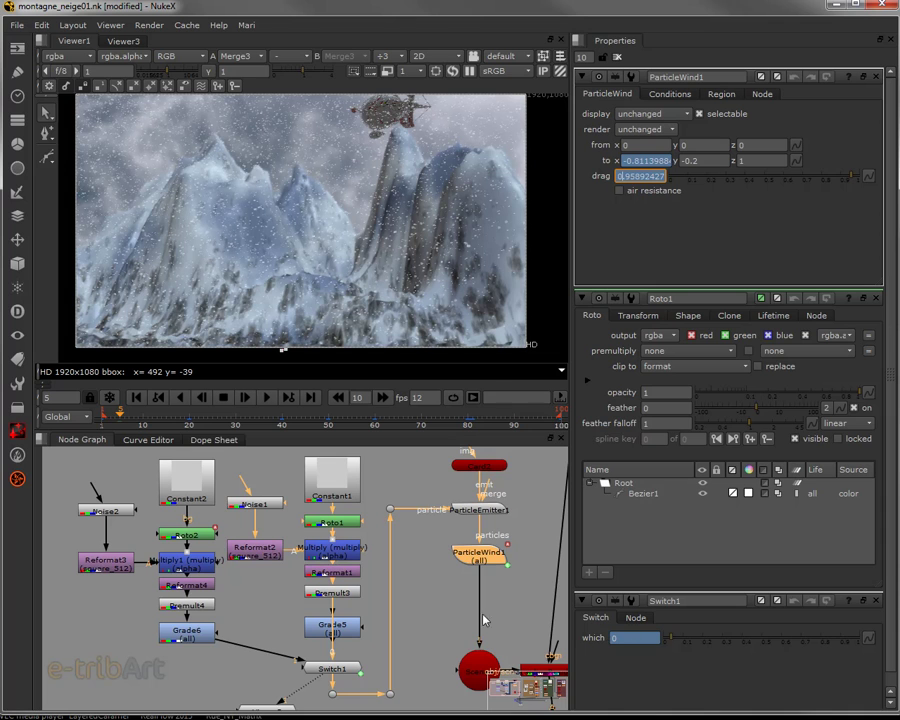
drag(421, 602, 410, 611)
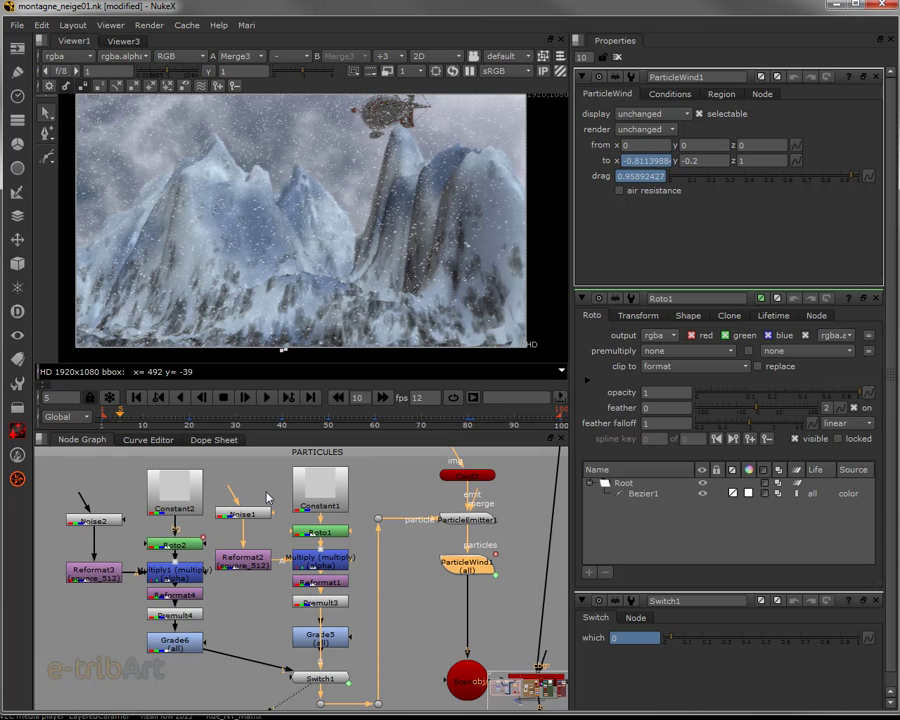
click(17, 287)
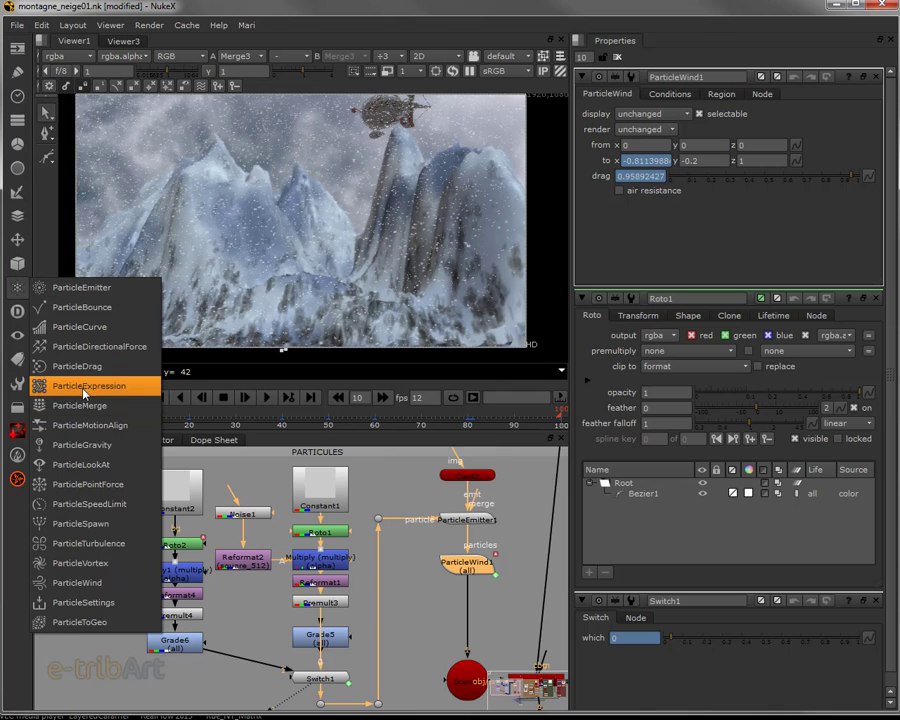
click(425, 590)
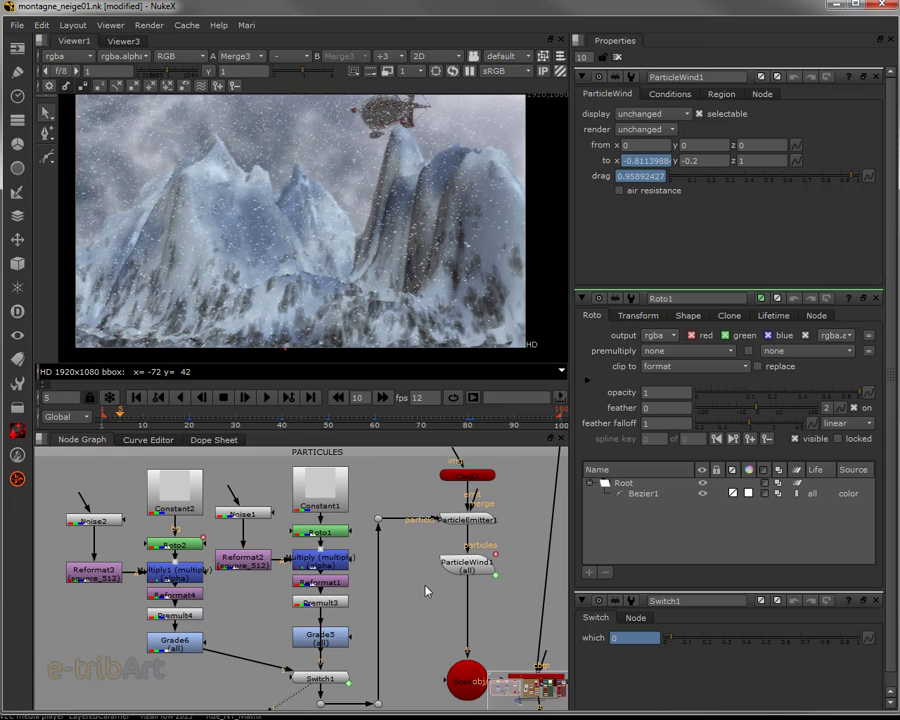
click(662, 94)
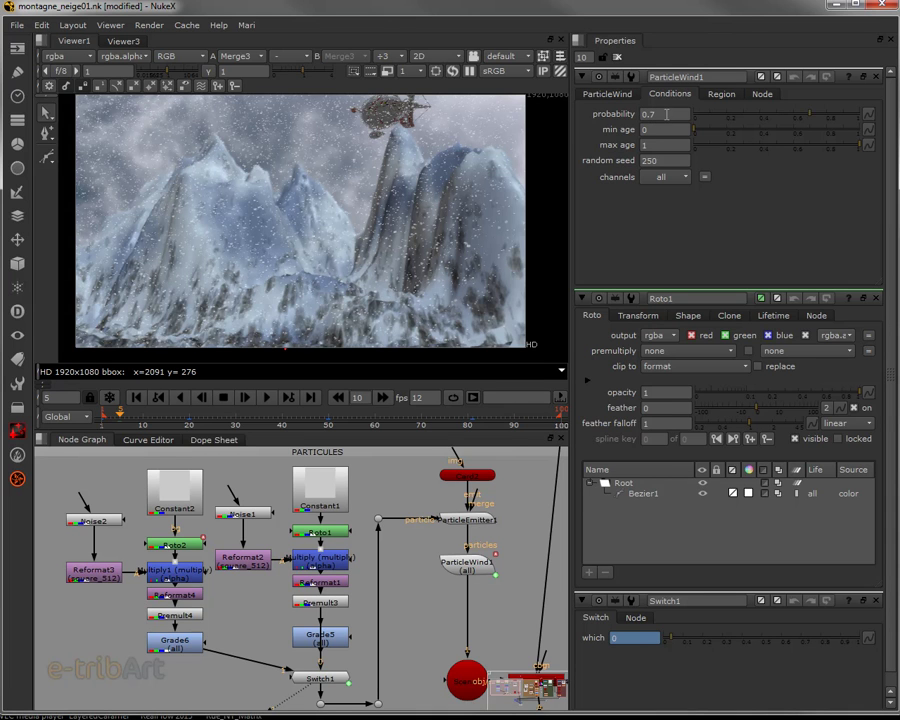
click(718, 95)
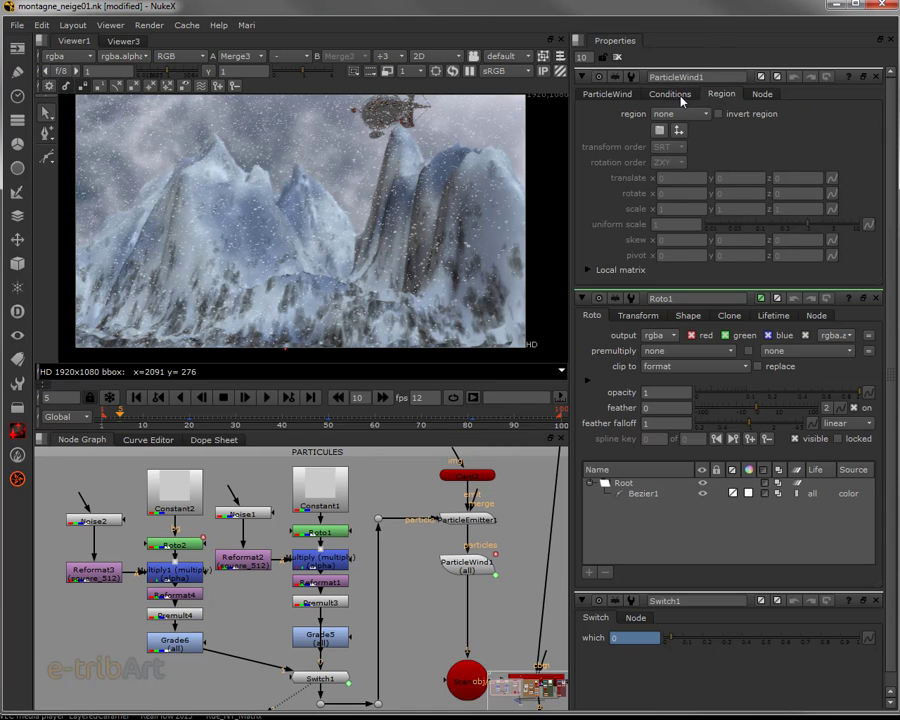
click(681, 95)
click(621, 95)
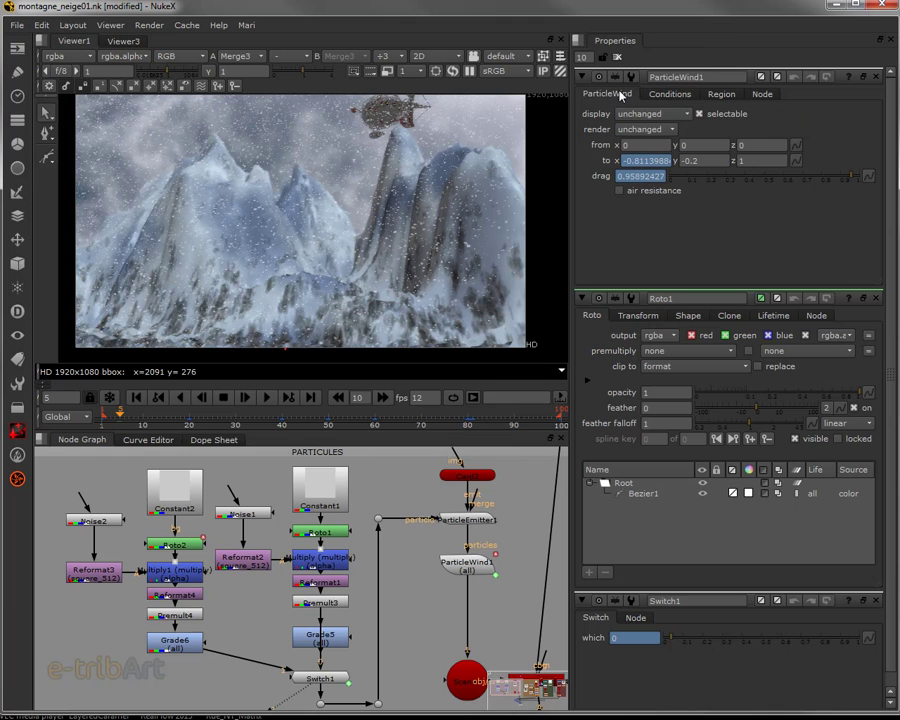